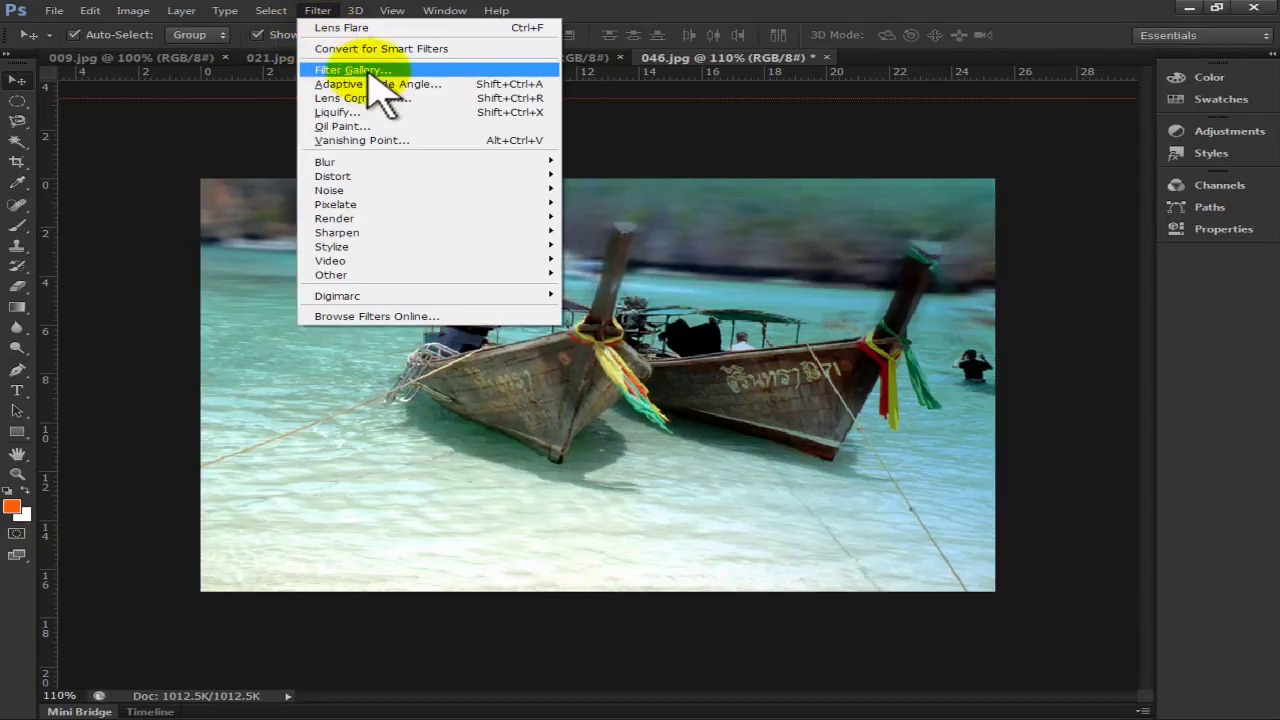
# Try the Colored Pencil filter from the Filter Gallery with pencil width 7, stroke pressure 5 and paper brightness 18
pyautogui.click(369, 72)
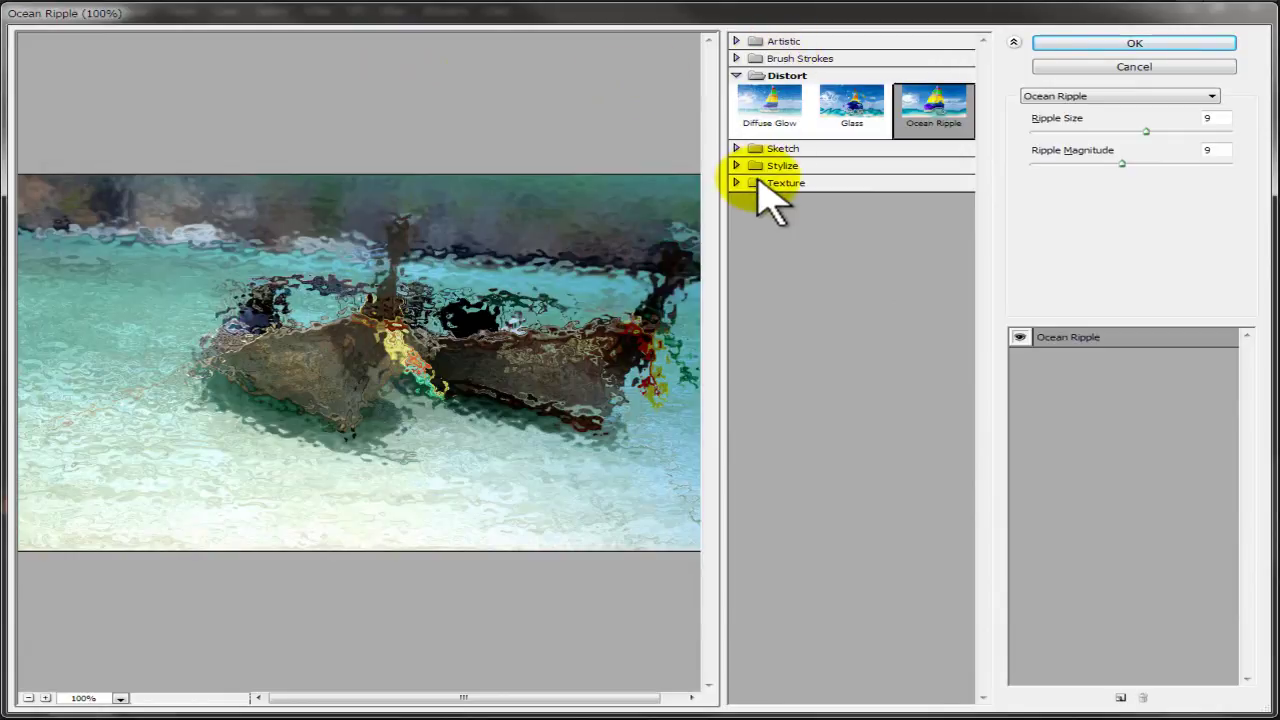
pyautogui.click(737, 42)
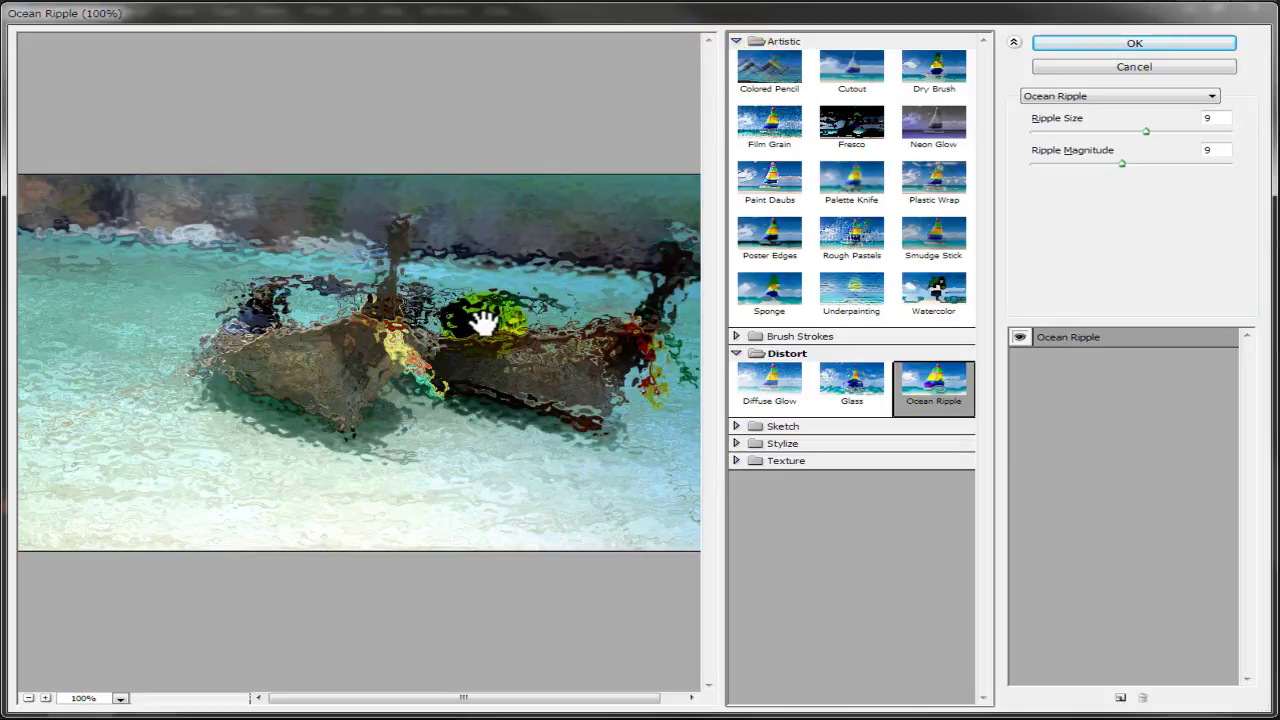
pyautogui.click(770, 68)
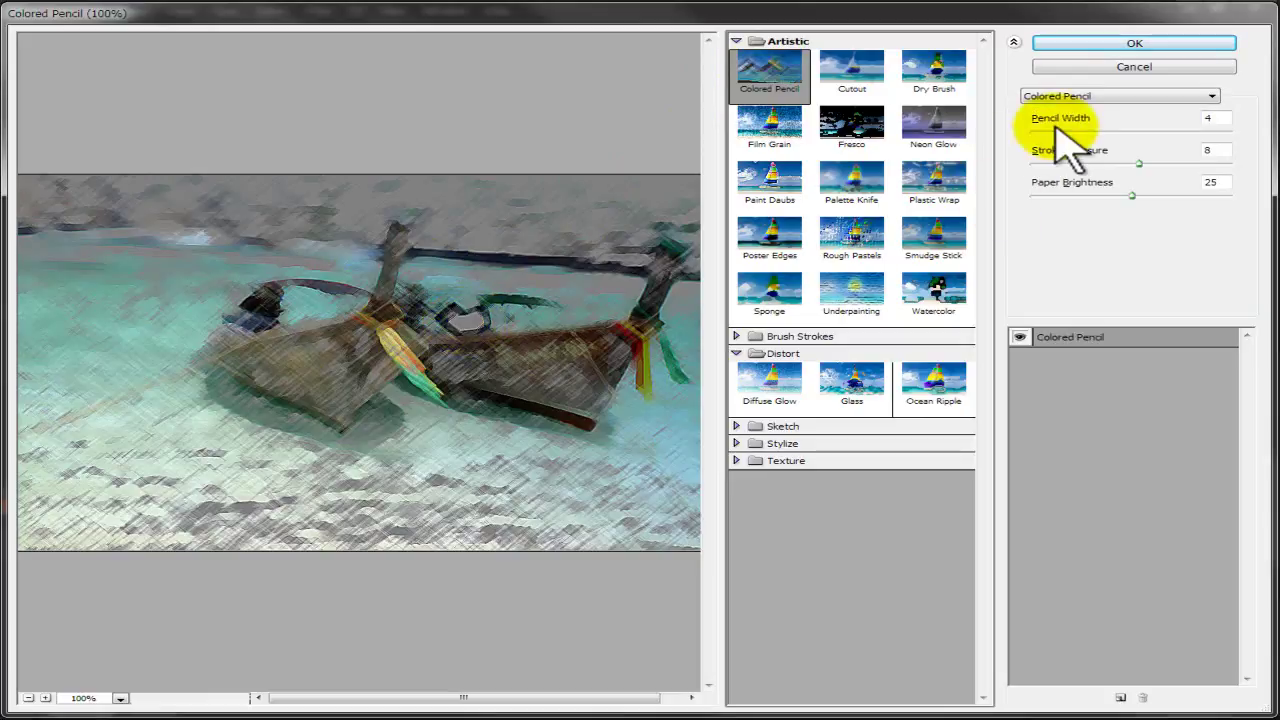
pyautogui.moveTo(1057, 128)
pyautogui.mouseDown()
pyautogui.moveTo(1185, 131)
pyautogui.moveTo(1081, 137)
pyautogui.mouseUp()
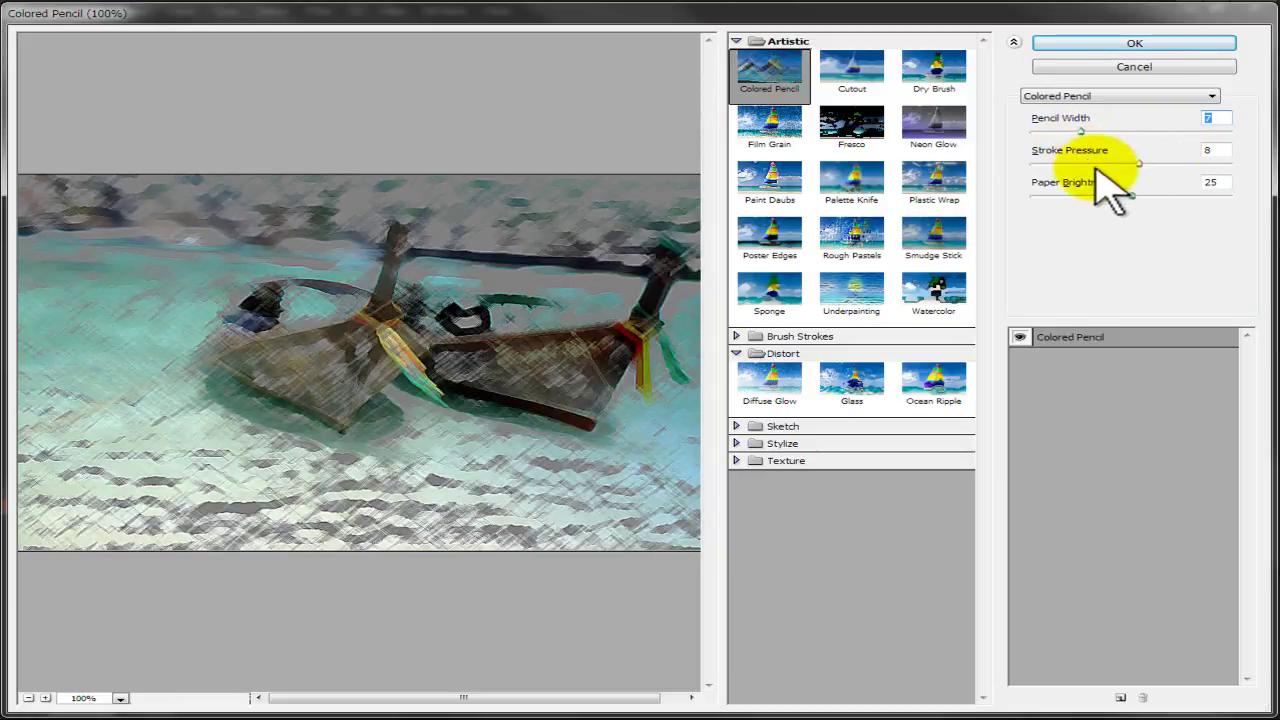
pyautogui.moveTo(1146, 165)
pyautogui.mouseDown()
pyautogui.moveTo(1046, 167)
pyautogui.moveTo(1123, 170)
pyautogui.moveTo(1100, 165)
pyautogui.moveTo(1086, 196)
pyautogui.moveTo(1063, 196)
pyautogui.moveTo(1128, 198)
pyautogui.moveTo(1101, 196)
pyautogui.mouseUp()
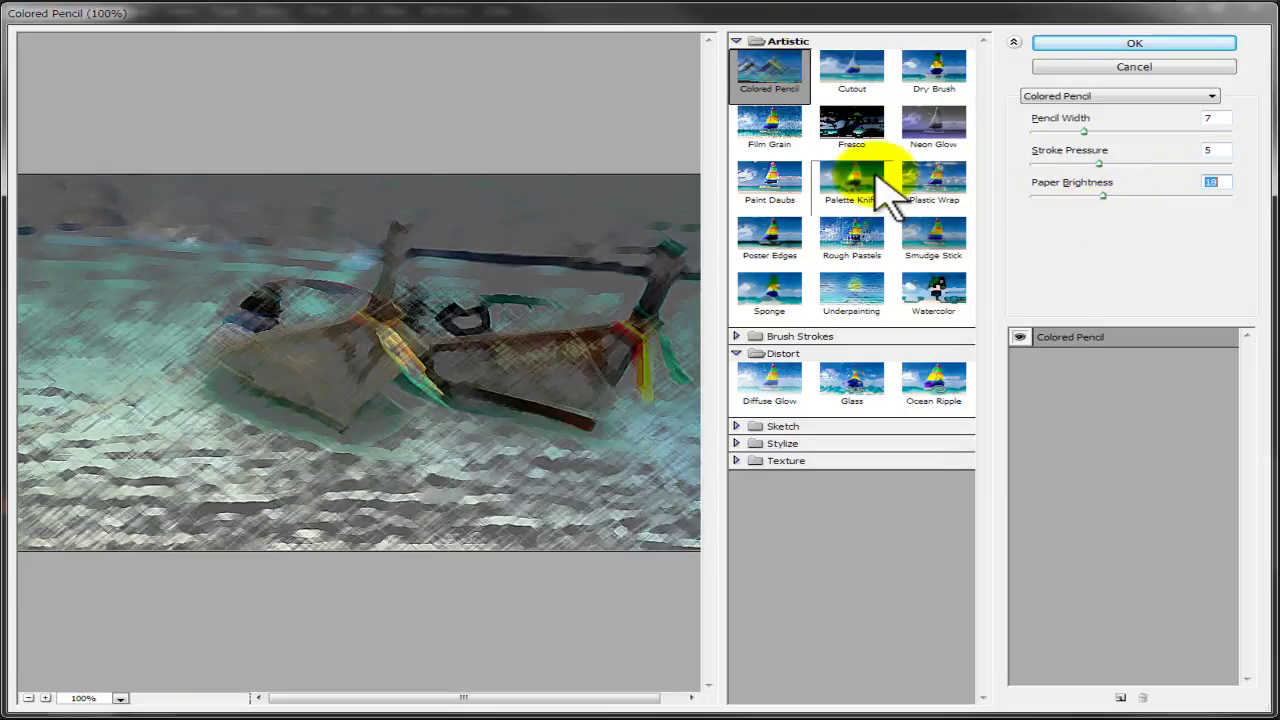
# Preview the gallery's filters on the boat photo one after another in list order, from Conté Crayon to Fresco
pyautogui.click(1212, 100)
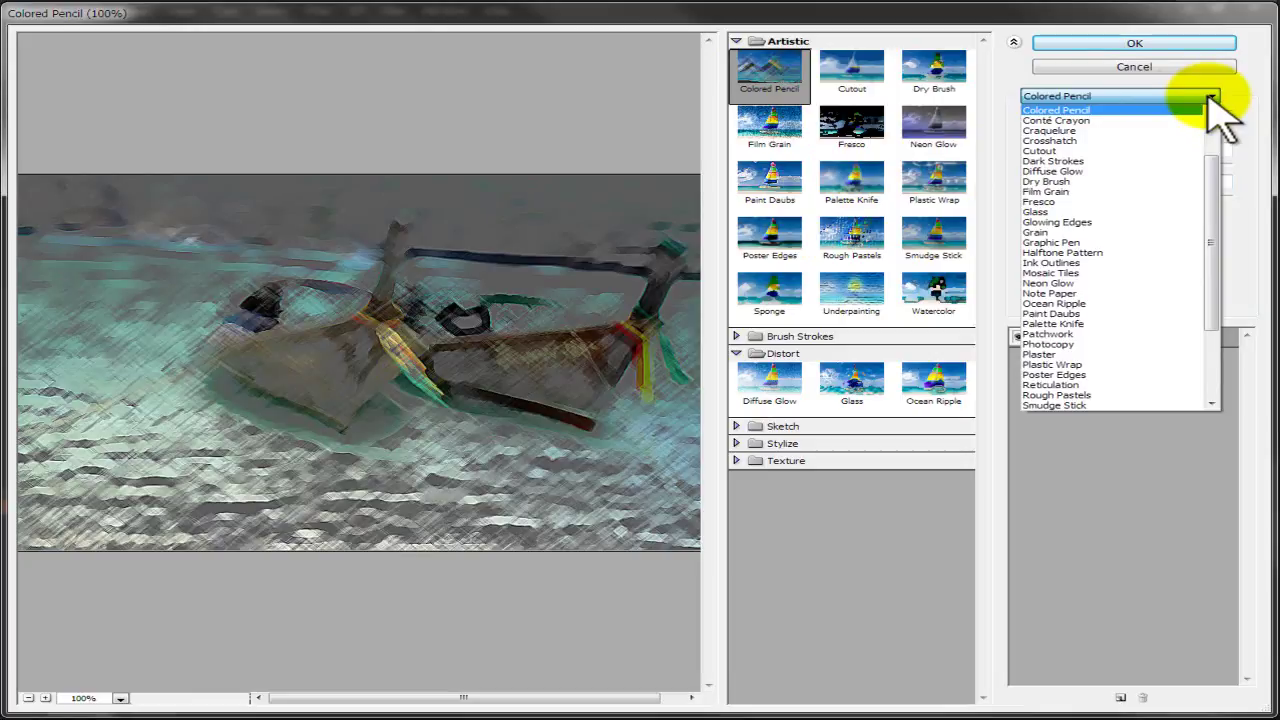
pyautogui.click(1212, 100)
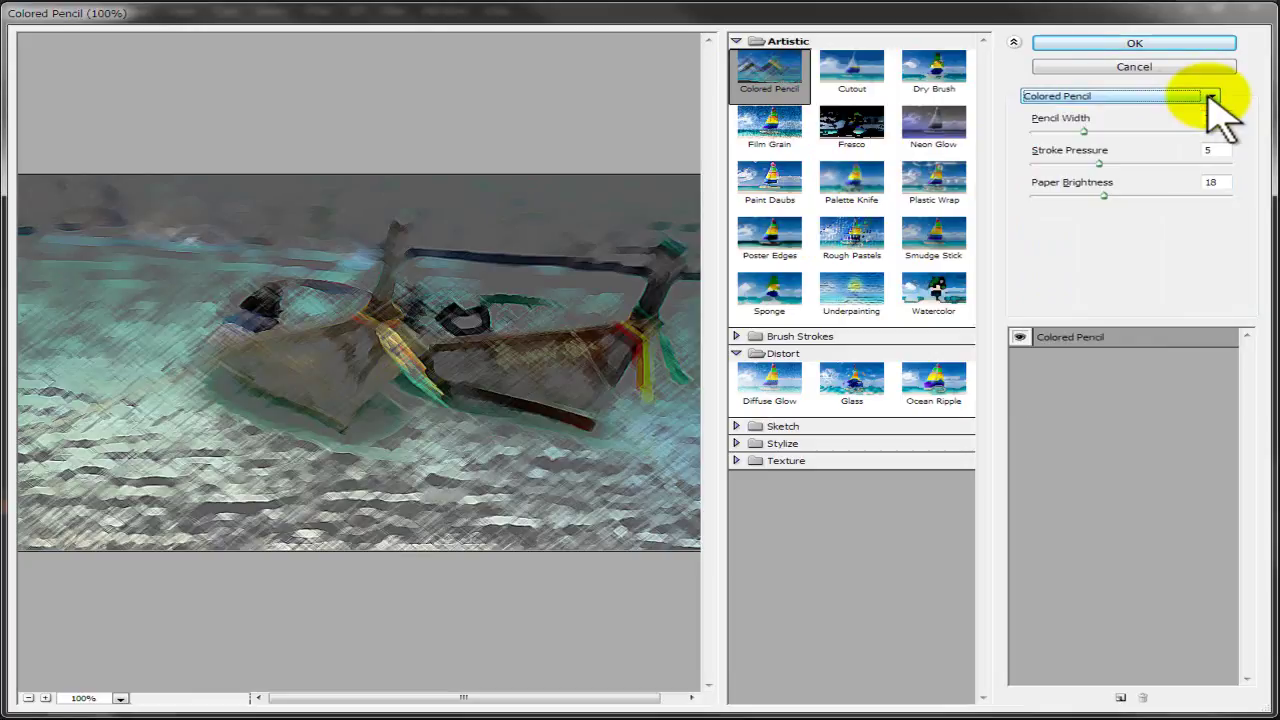
pyautogui.click(1209, 97)
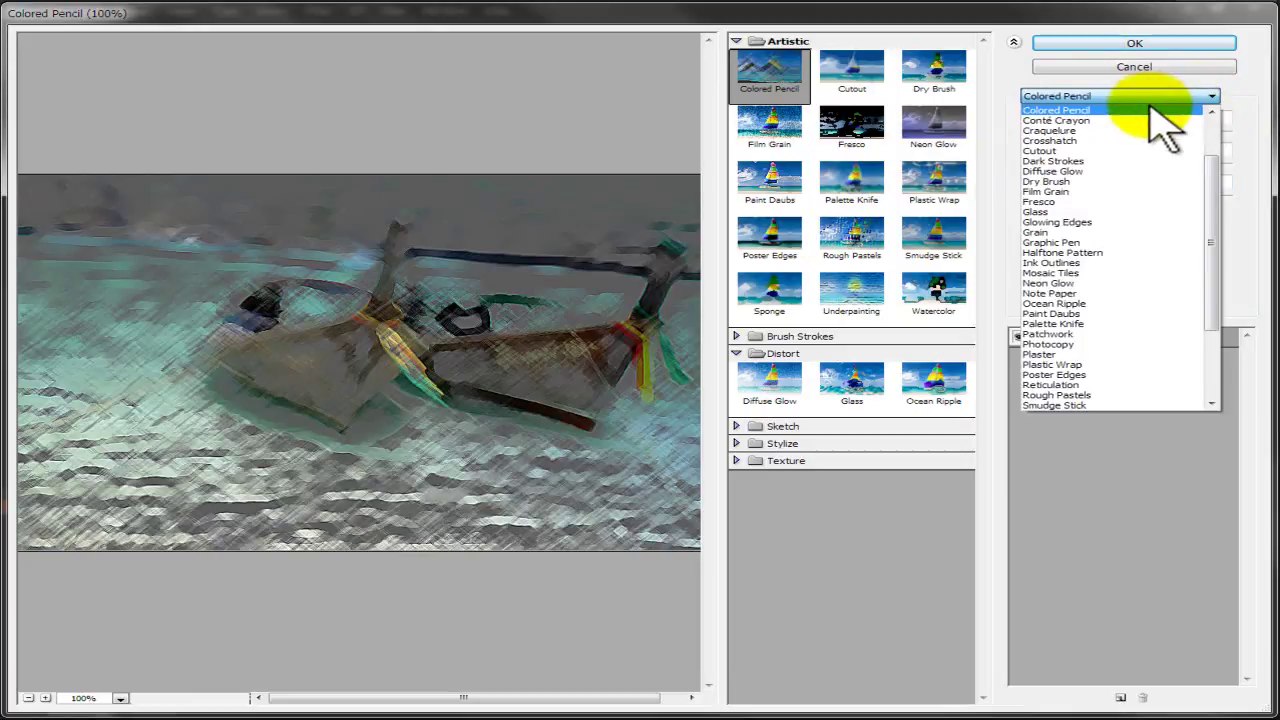
pyautogui.click(1097, 102)
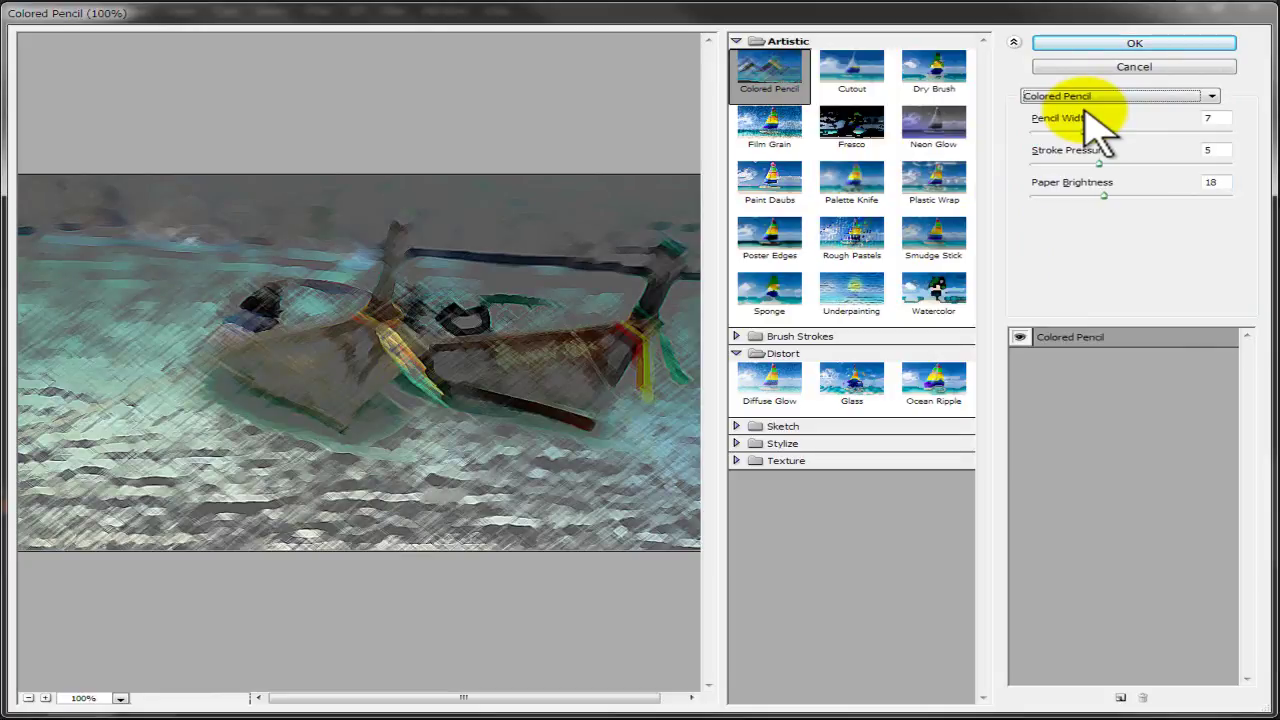
pyautogui.press('Down')
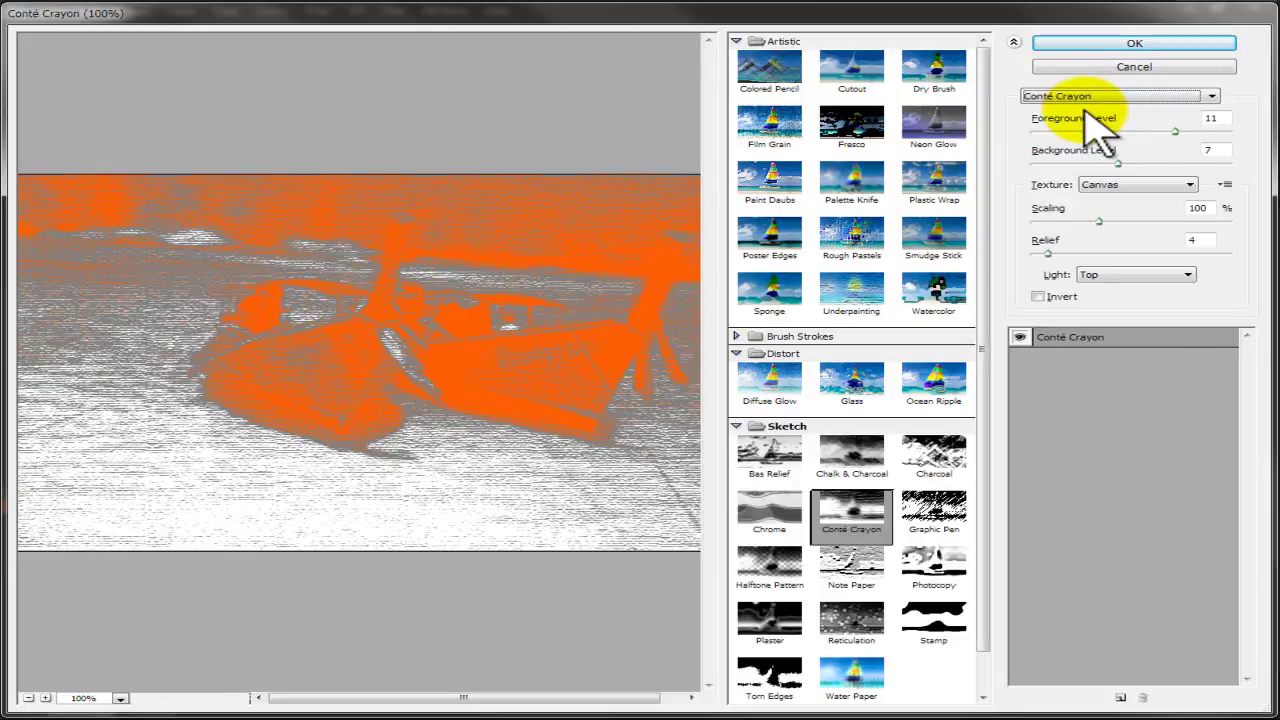
pyautogui.press('Down')
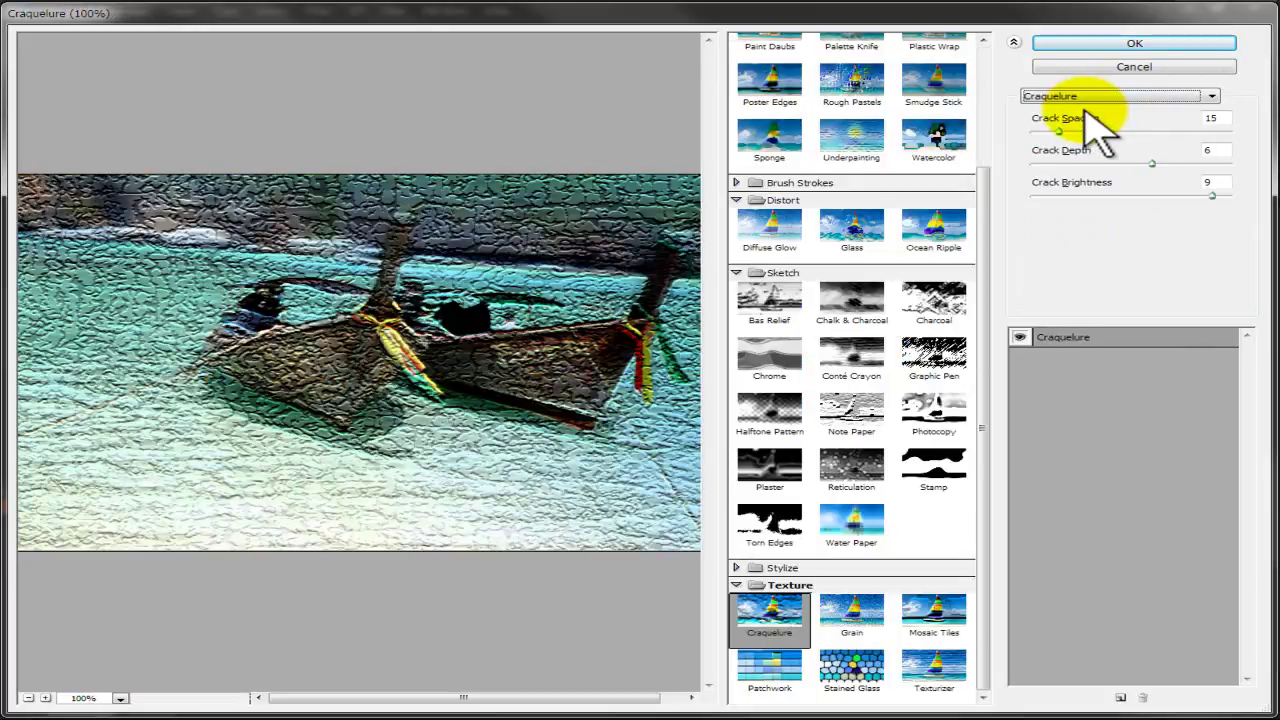
pyautogui.press('Down')
pyautogui.press('Down')
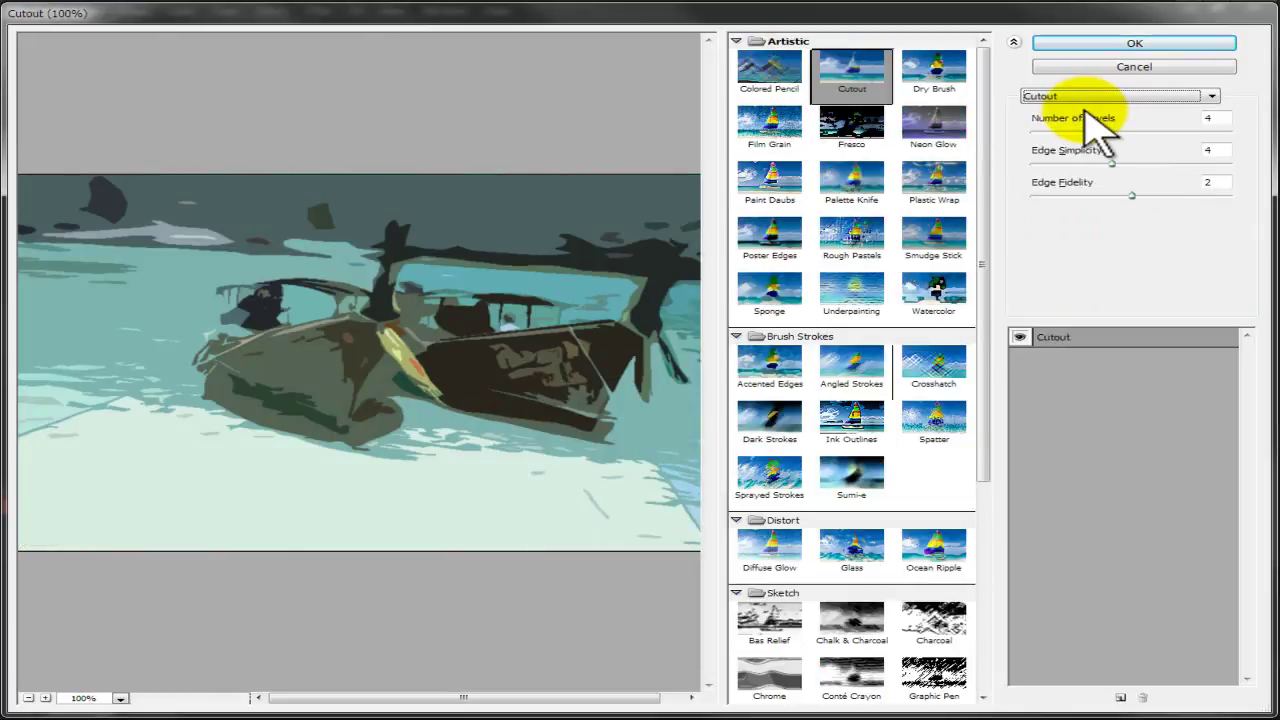
pyautogui.press('Down')
pyautogui.press('Down')
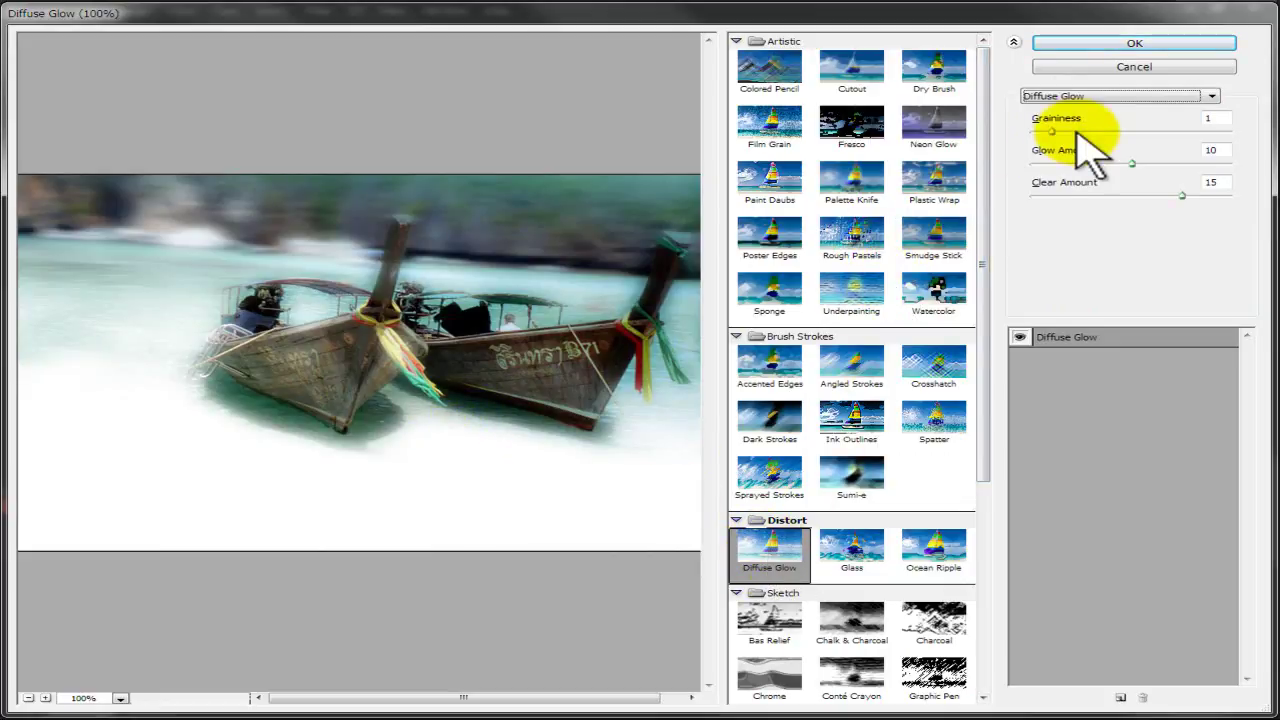
pyautogui.press('Down')
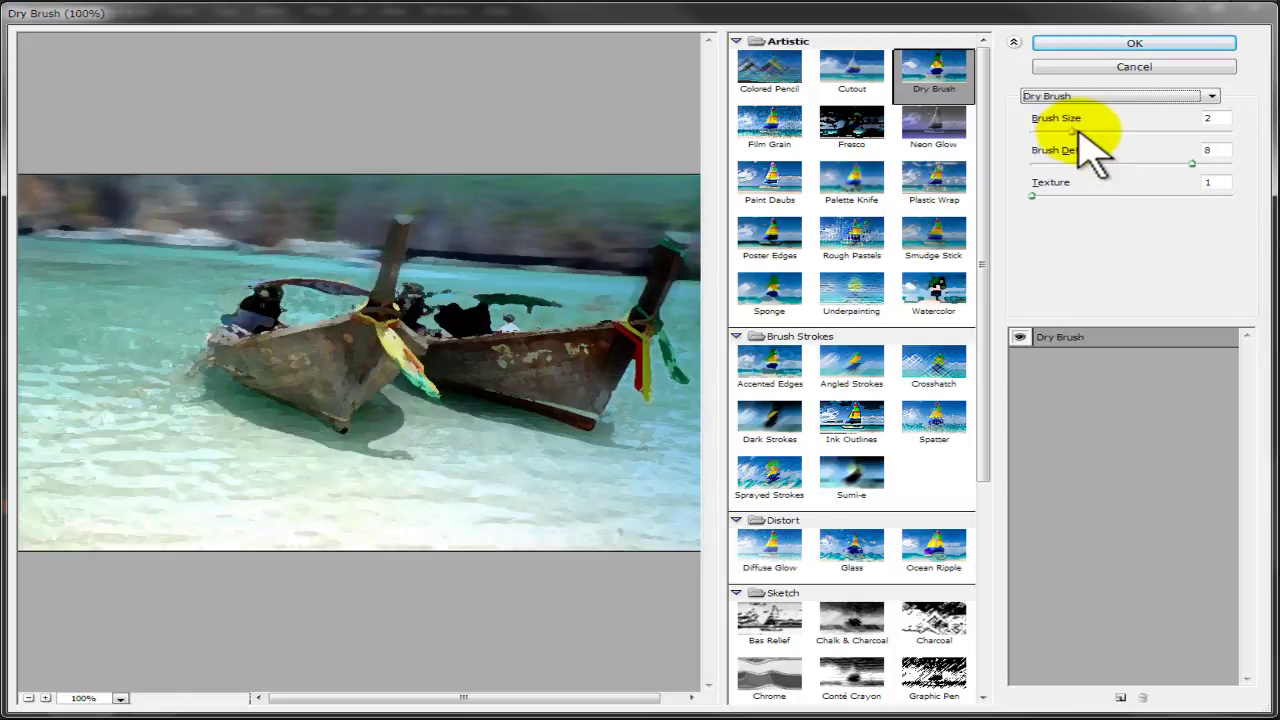
pyautogui.press('Down')
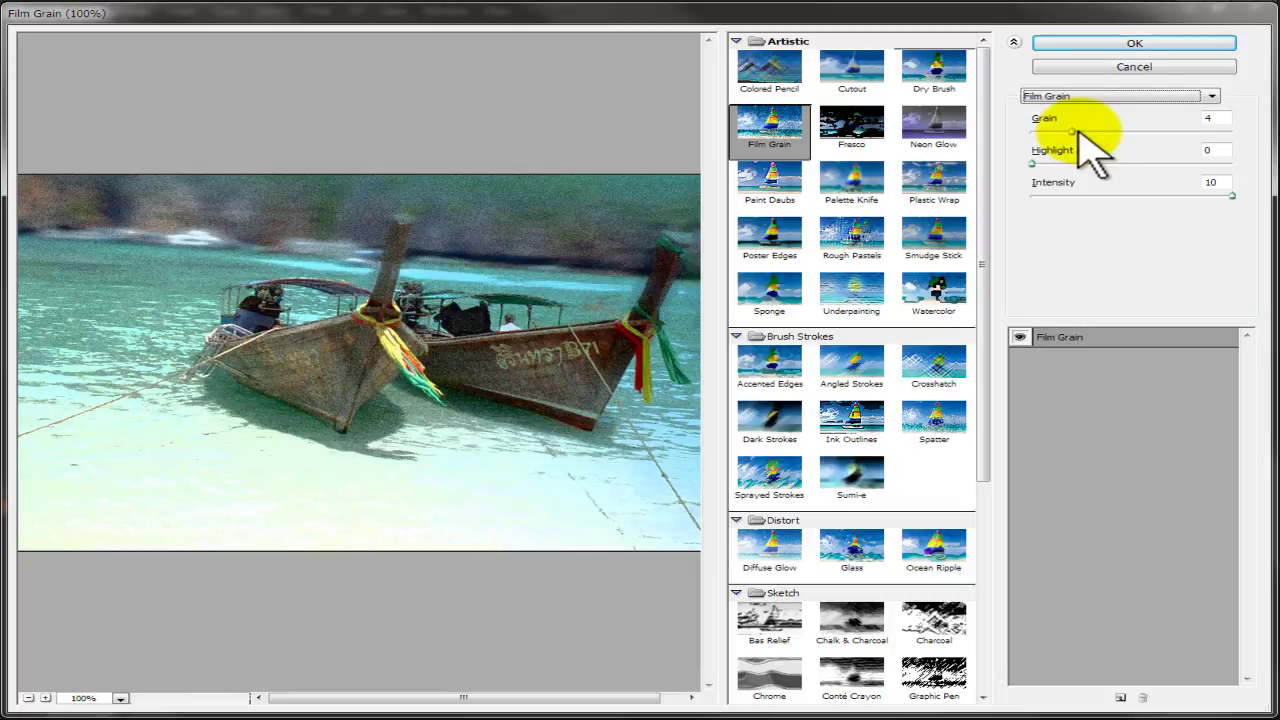
pyautogui.press('Down')
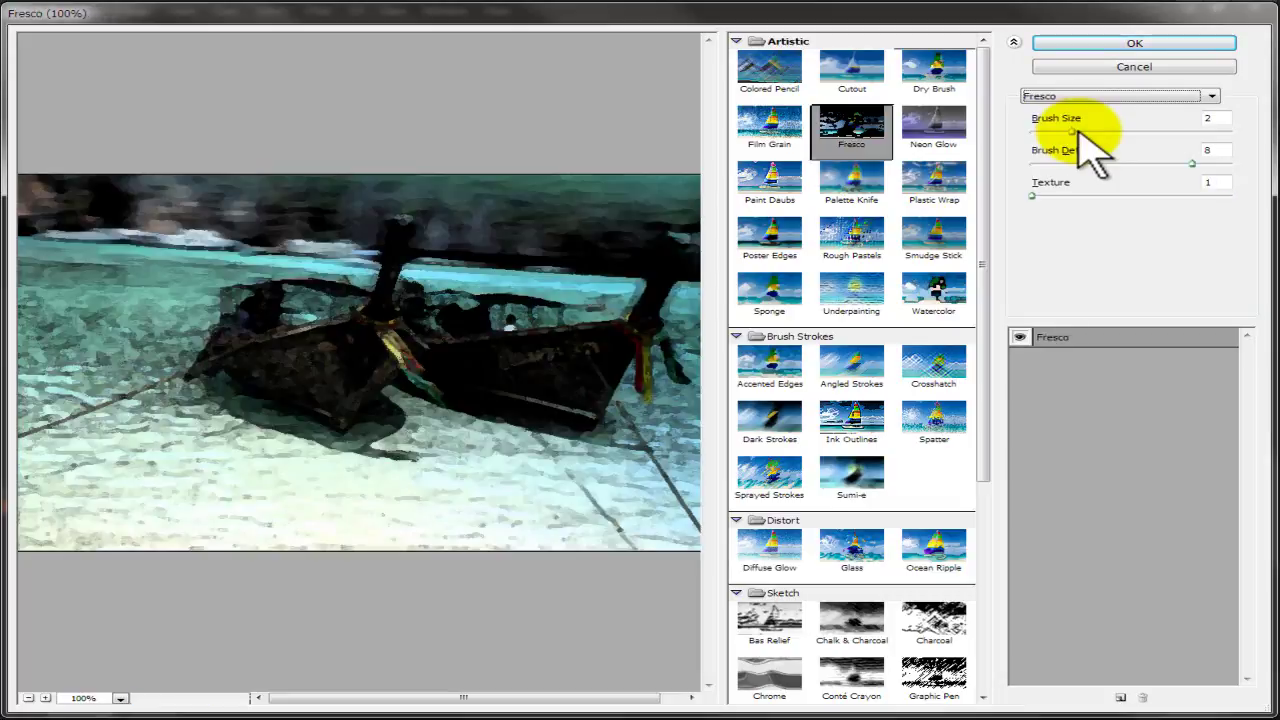
# Try the Glass filter with distortion 17, smoothness 7 and scaling 112%
pyautogui.press('Down')
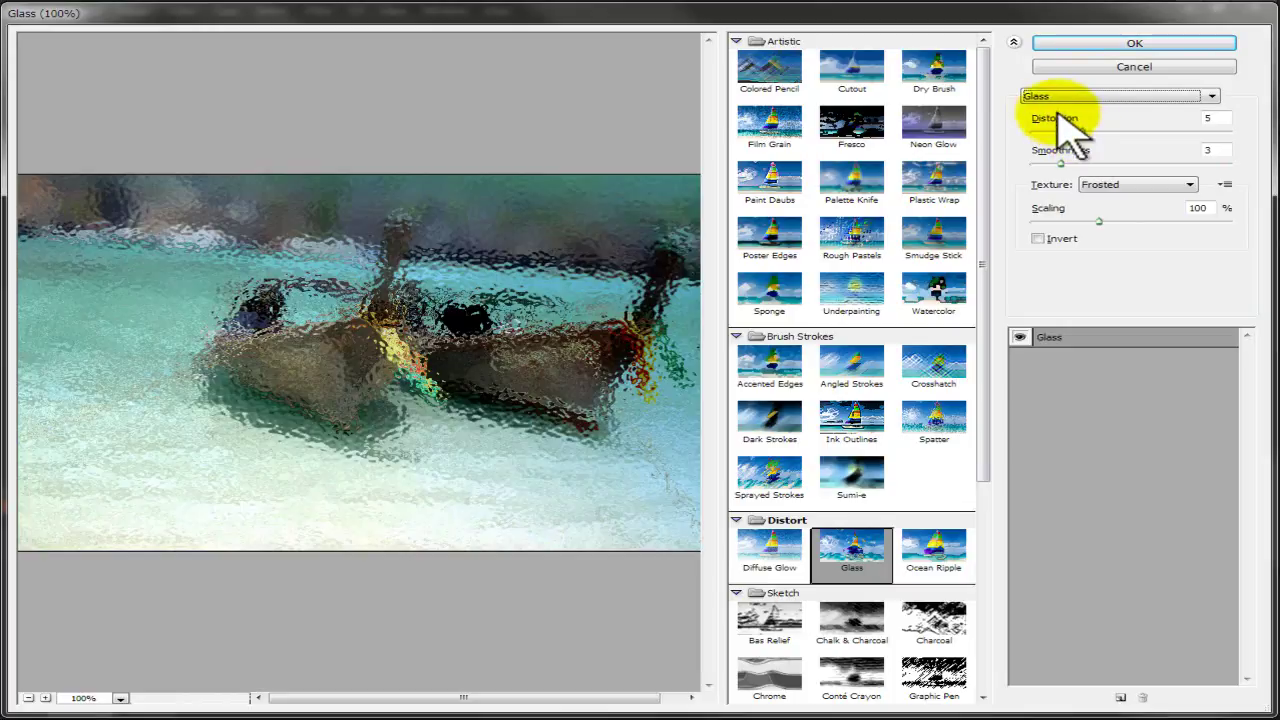
pyautogui.moveTo(1090, 132); pyautogui.dragTo(1206, 150)
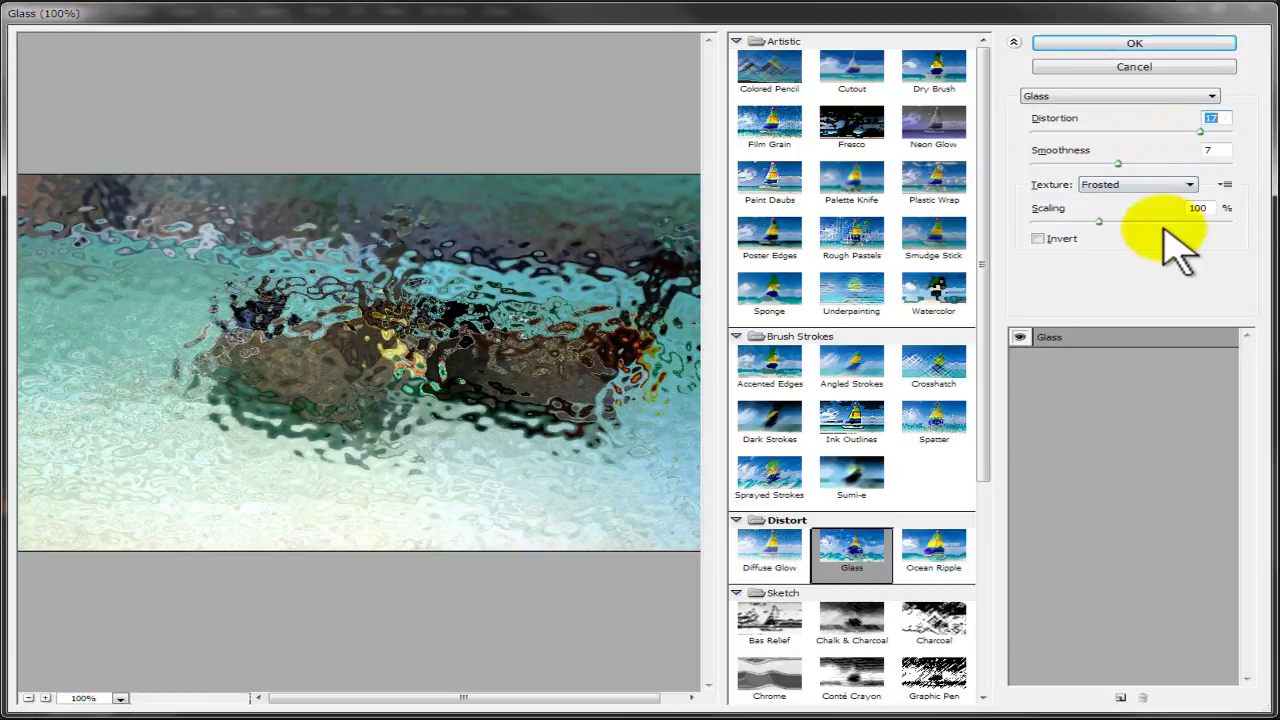
pyautogui.moveTo(1099, 221)
pyautogui.mouseDown()
pyautogui.moveTo(1148, 221)
pyautogui.moveTo(1050, 221)
pyautogui.moveTo(1130, 221)
pyautogui.moveTo(1115, 221)
pyautogui.mouseUp()
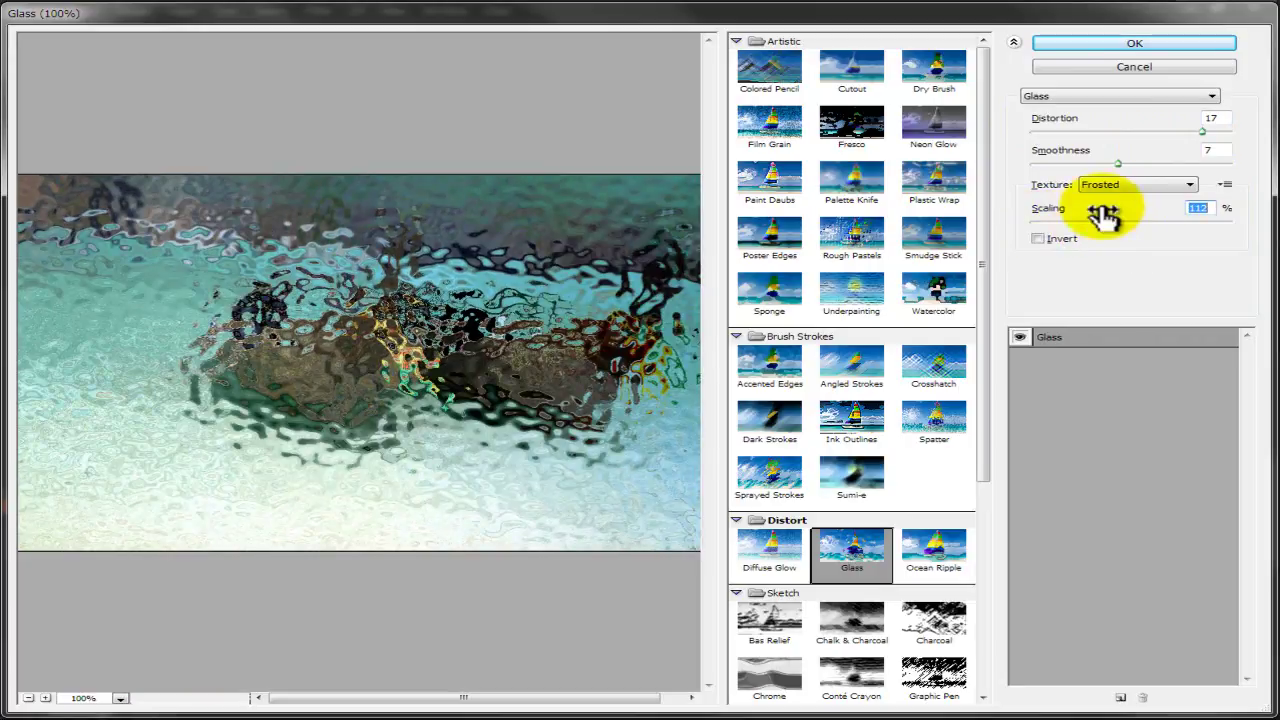
# Preview the Glowing Edges and Grain filters, and apply the Graphic Pen filter to the boat photo
pyautogui.click(1068, 112)
pyautogui.click(1075, 124)
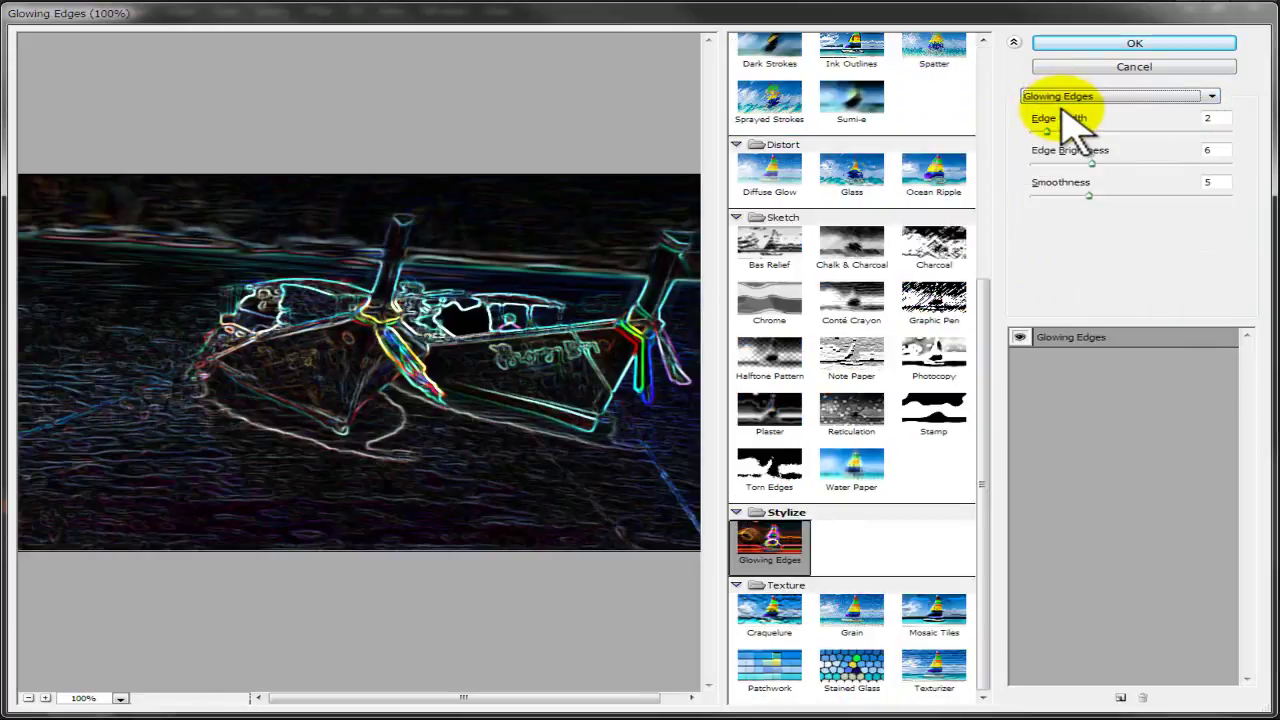
pyautogui.press('Down')
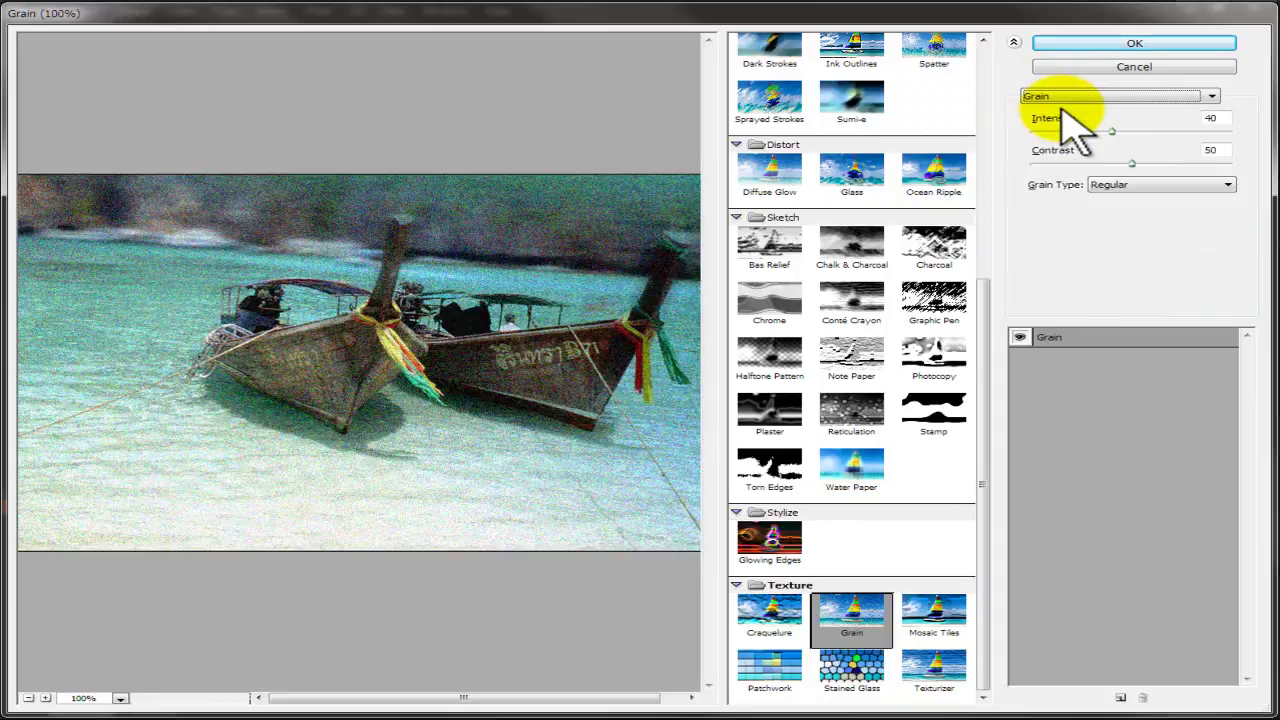
pyautogui.press('Down')
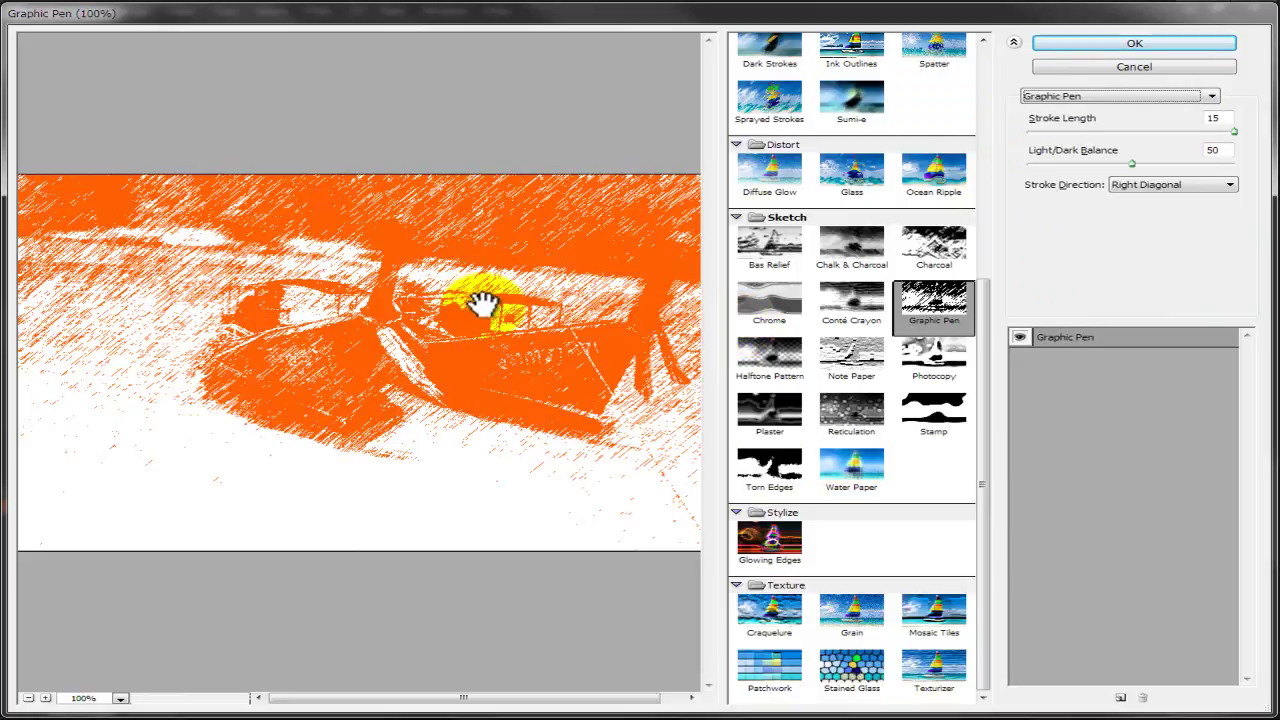
pyautogui.click(1088, 43)
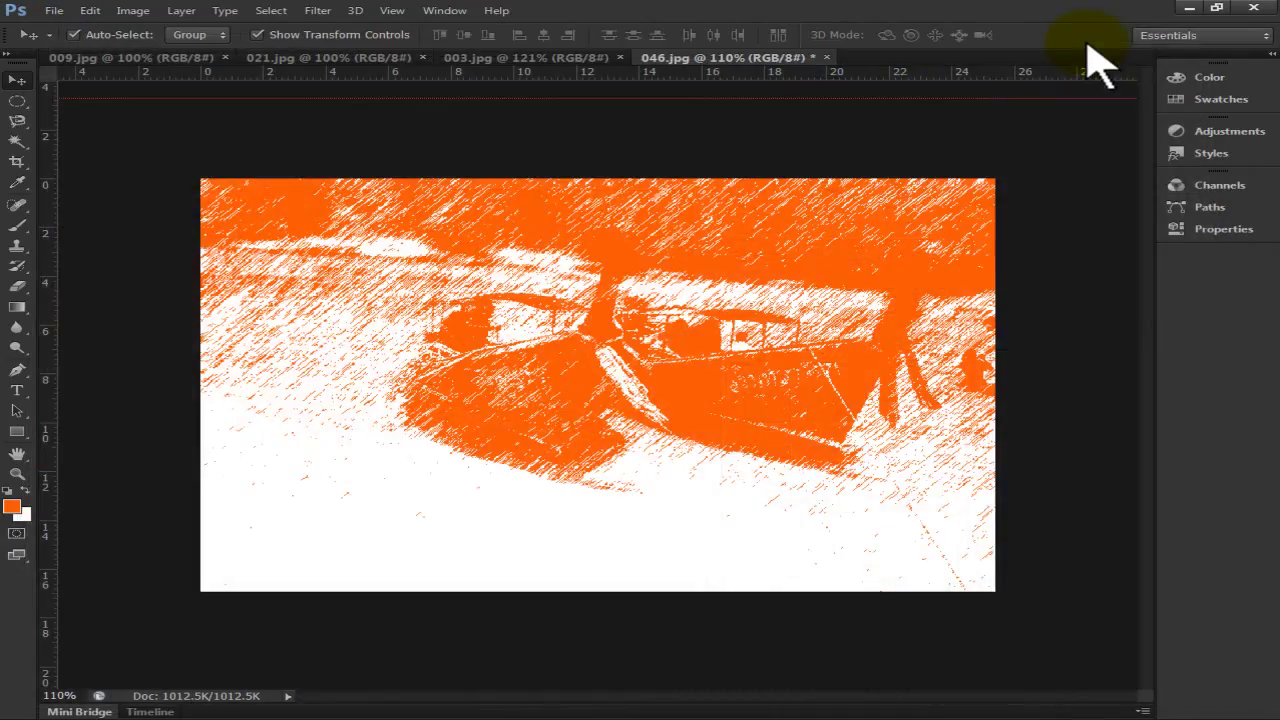
# Undo the Graphic Pen filter on the boat photo
pyautogui.click(8, 504)
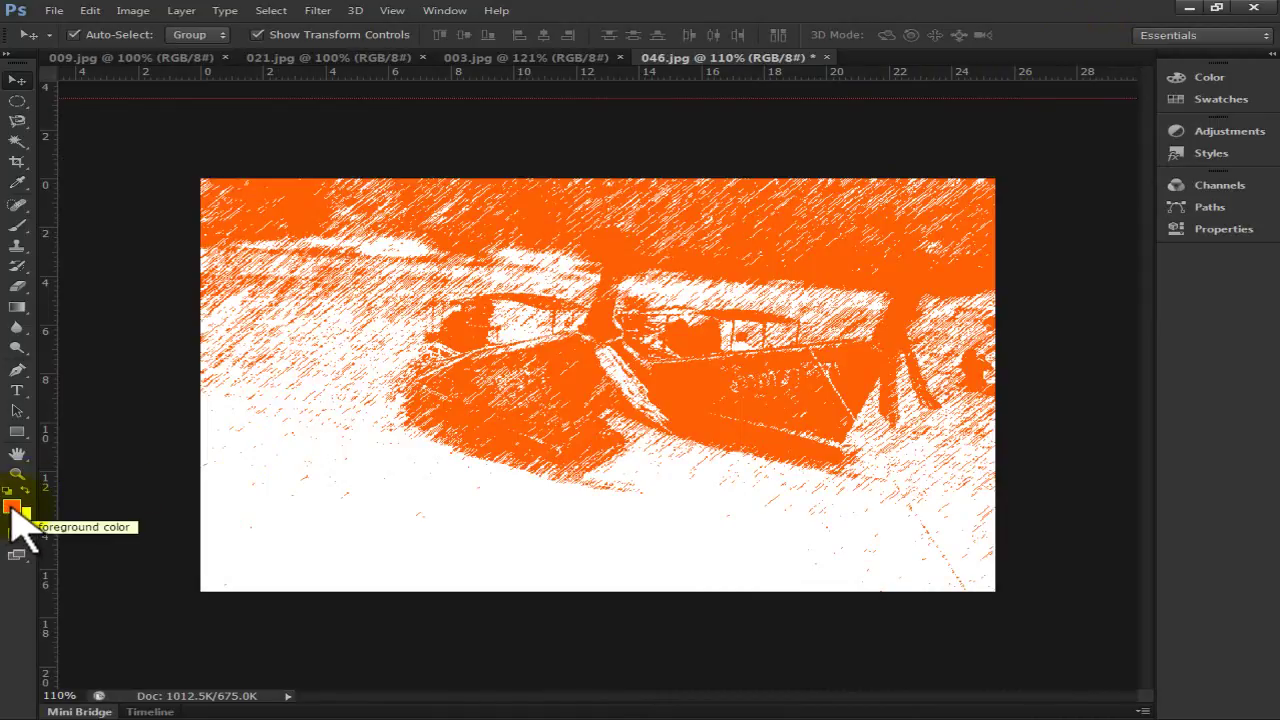
pyautogui.hotkey('ctrl', 'z')
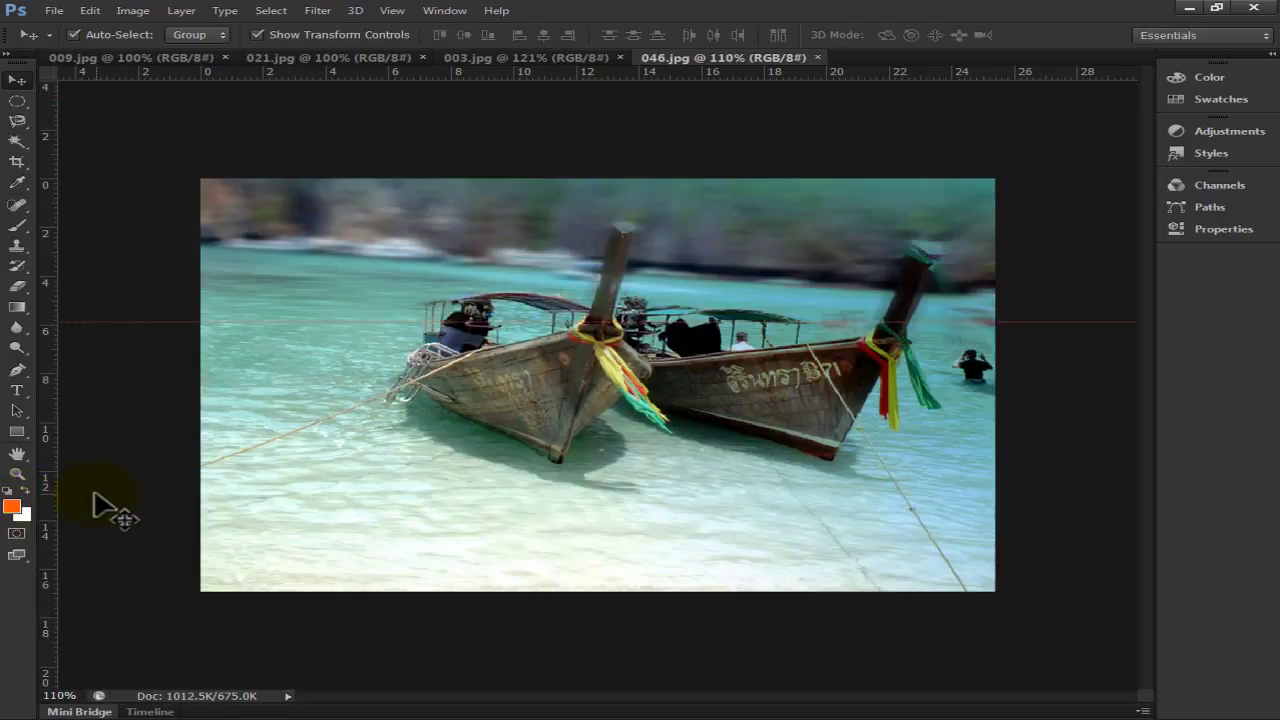
pyautogui.click(399, 400)
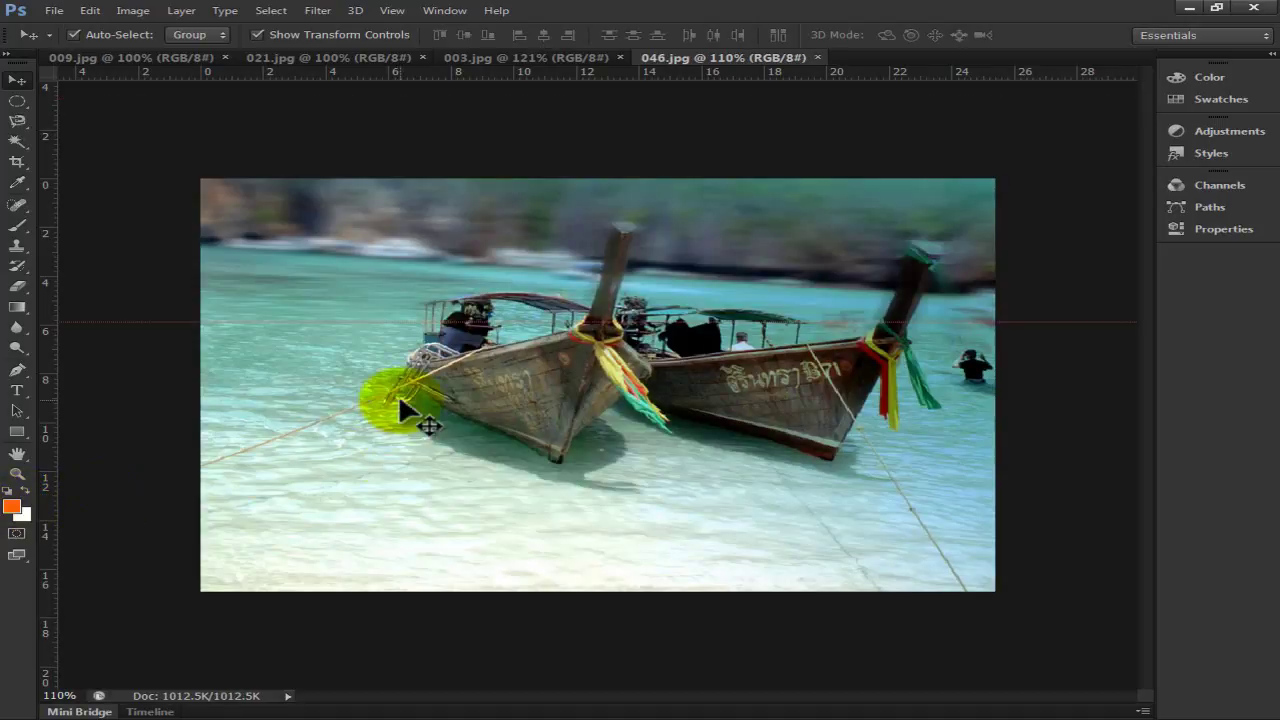
# Set the foreground color to bright blue (#056fff) and return to the Move tool
pyautogui.click(13, 507)
pyautogui.click(652, 366)
pyautogui.moveTo(652, 366); pyautogui.dragTo(651, 354)
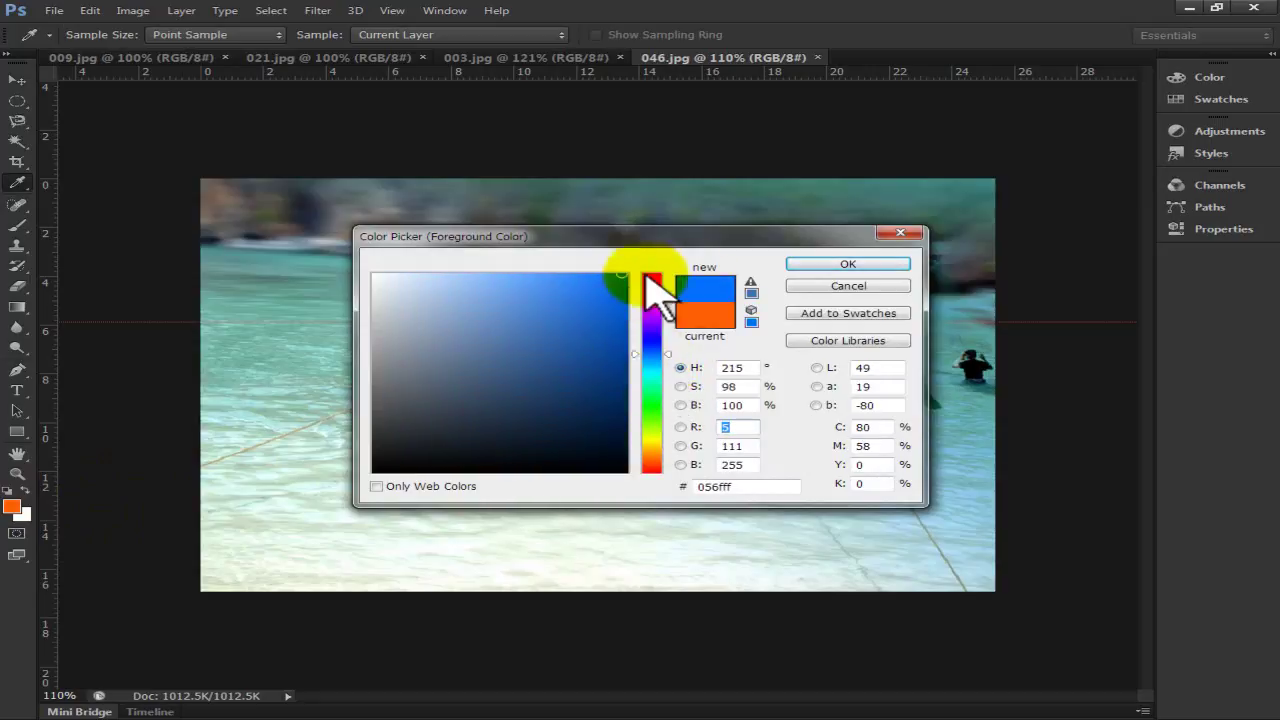
pyautogui.click(818, 263)
pyautogui.press('v')
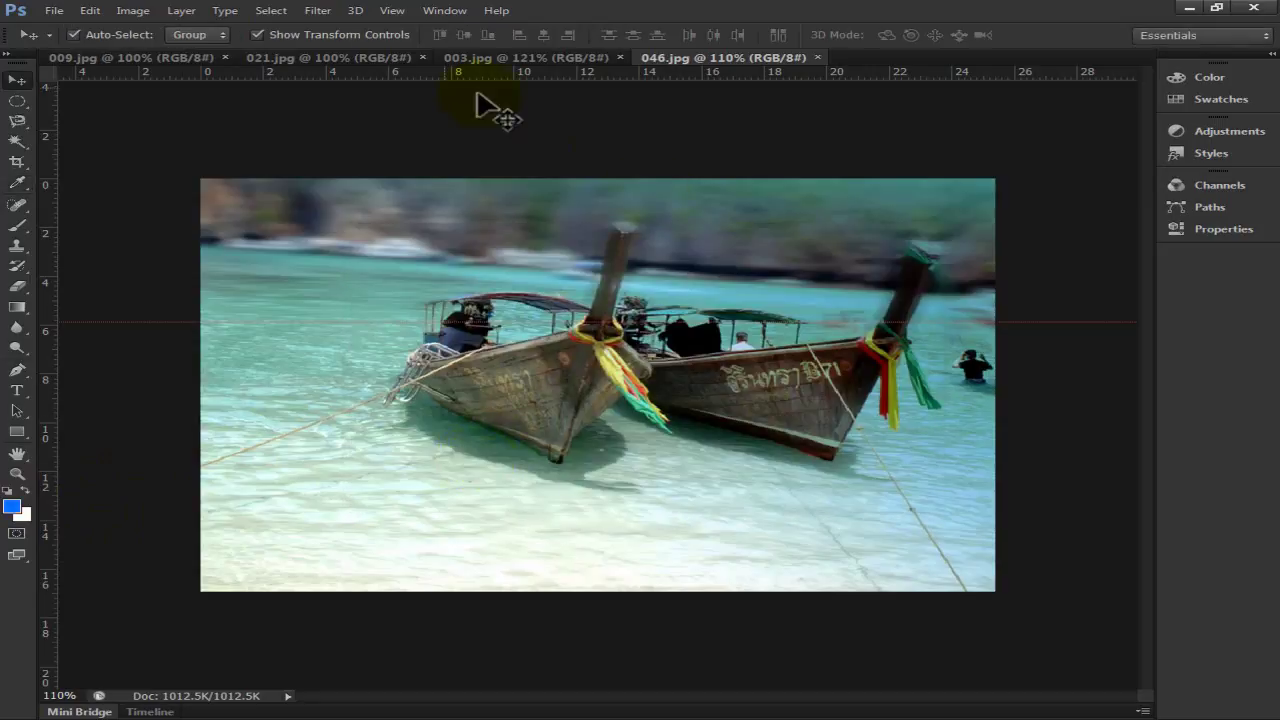
# Preview the Graphic Pen filter with the blue foreground color in the Filter Gallery, and close the gallery
pyautogui.click(317, 14)
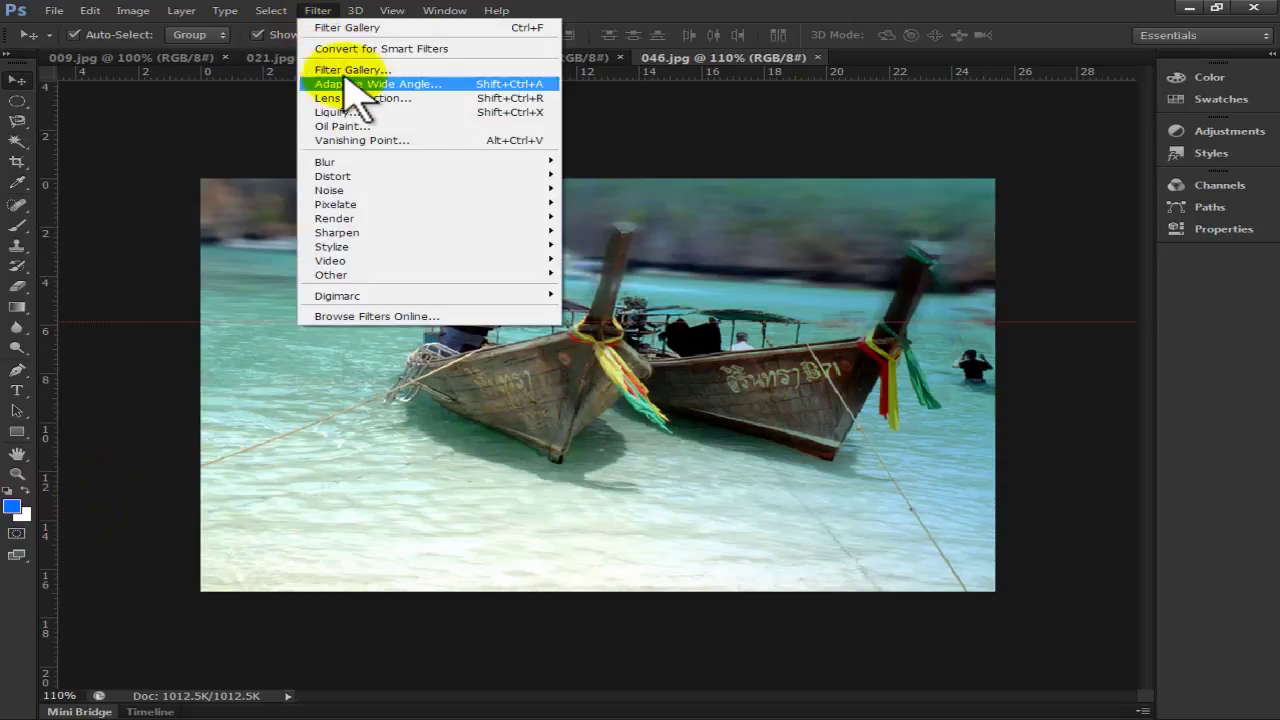
pyautogui.click(368, 70)
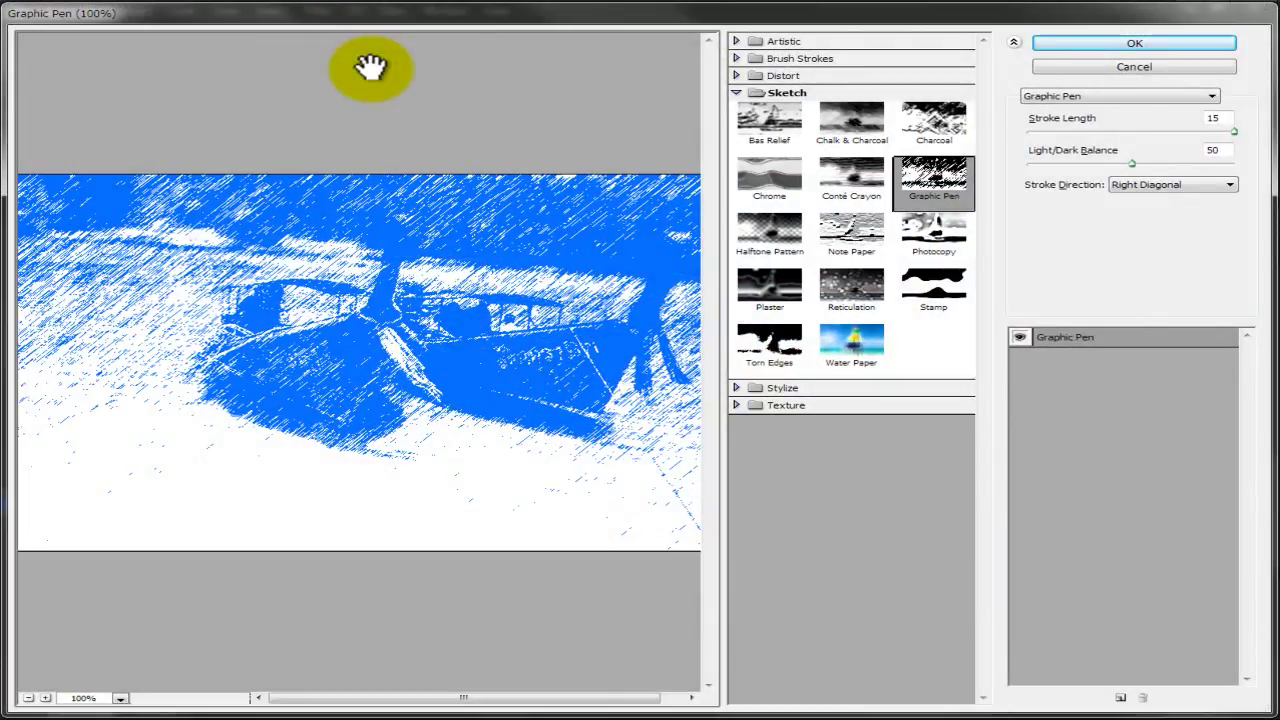
pyautogui.moveTo(400, 337); pyautogui.dragTo(422, 335)
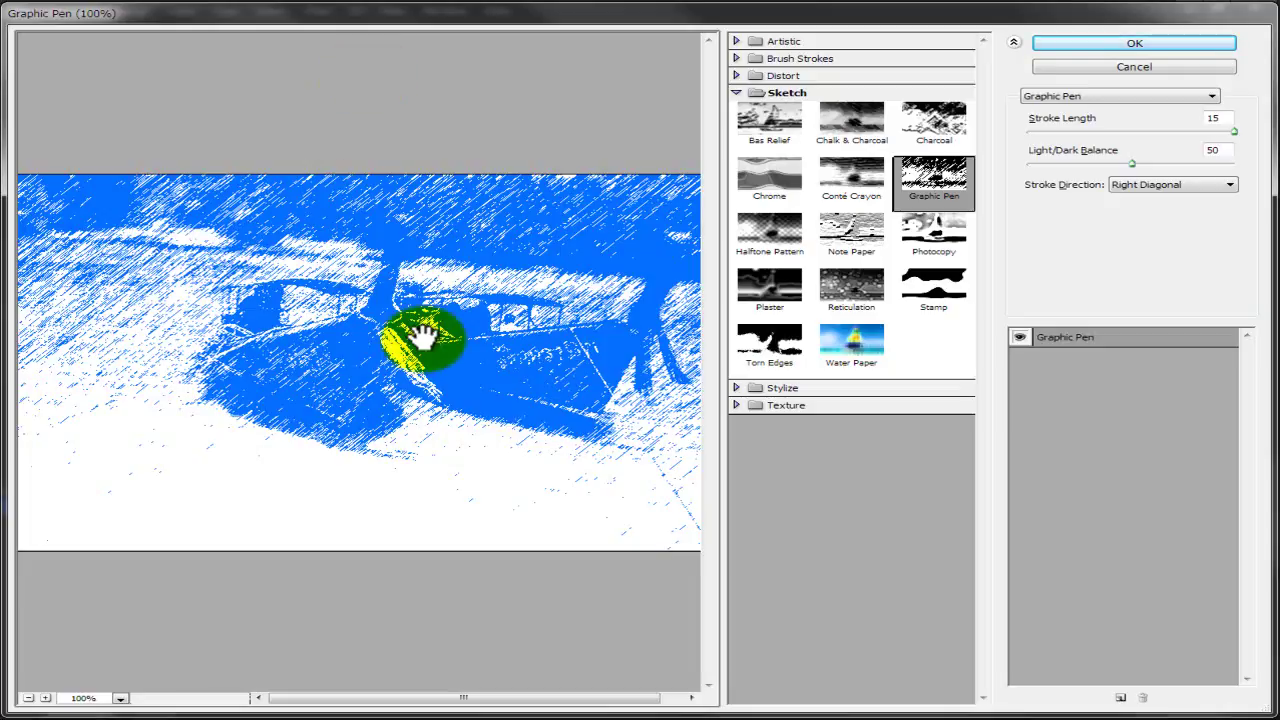
pyautogui.click(1060, 45)
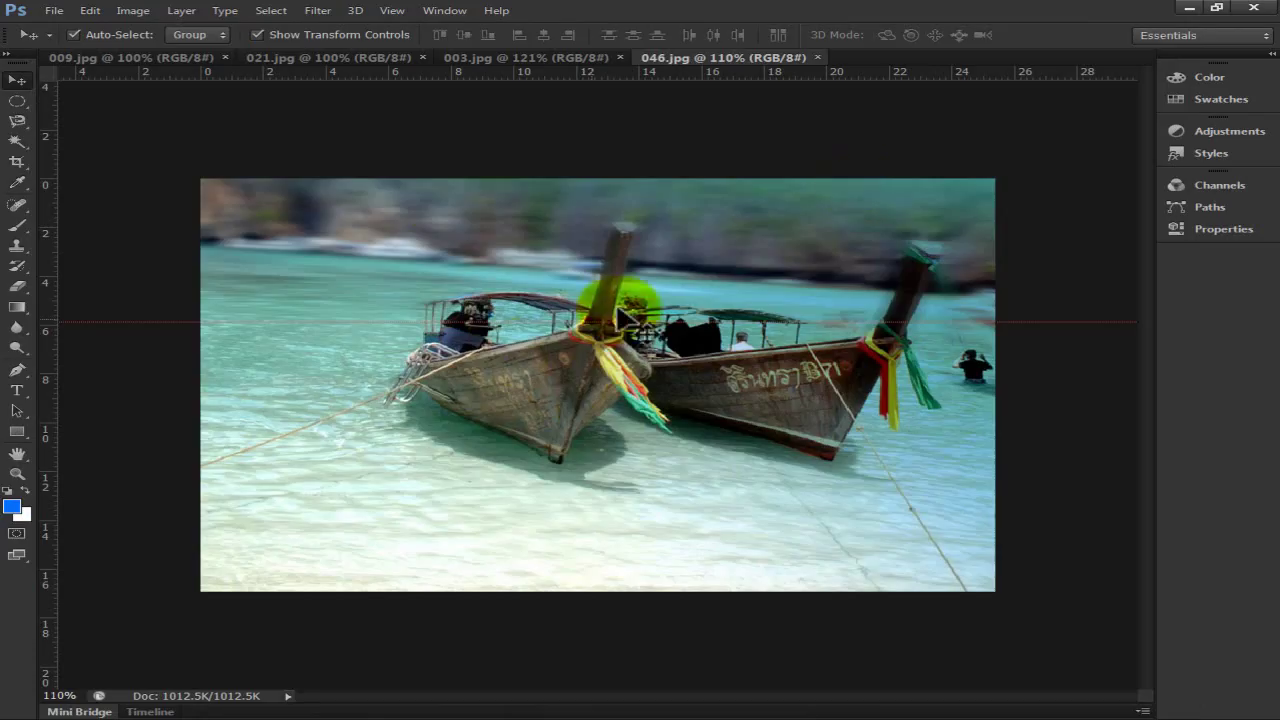
# Set the background color to red (#fd0000)
pyautogui.click(21, 514)
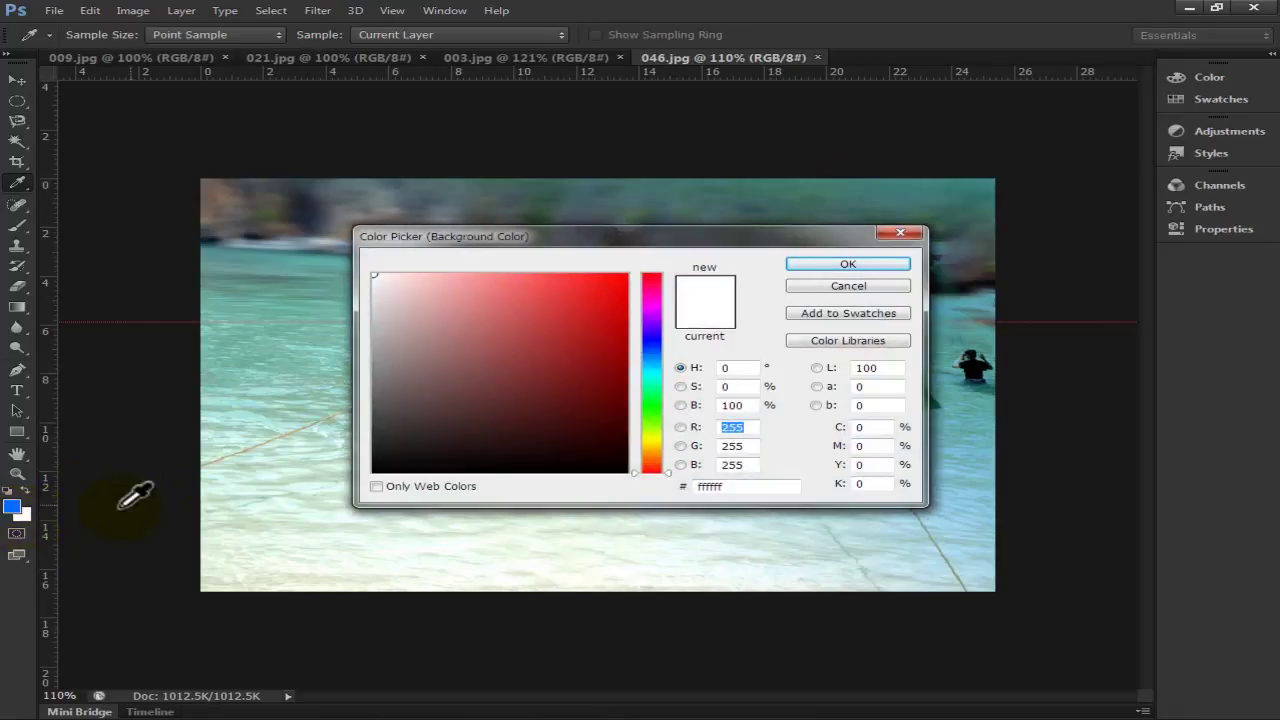
pyautogui.click(626, 288)
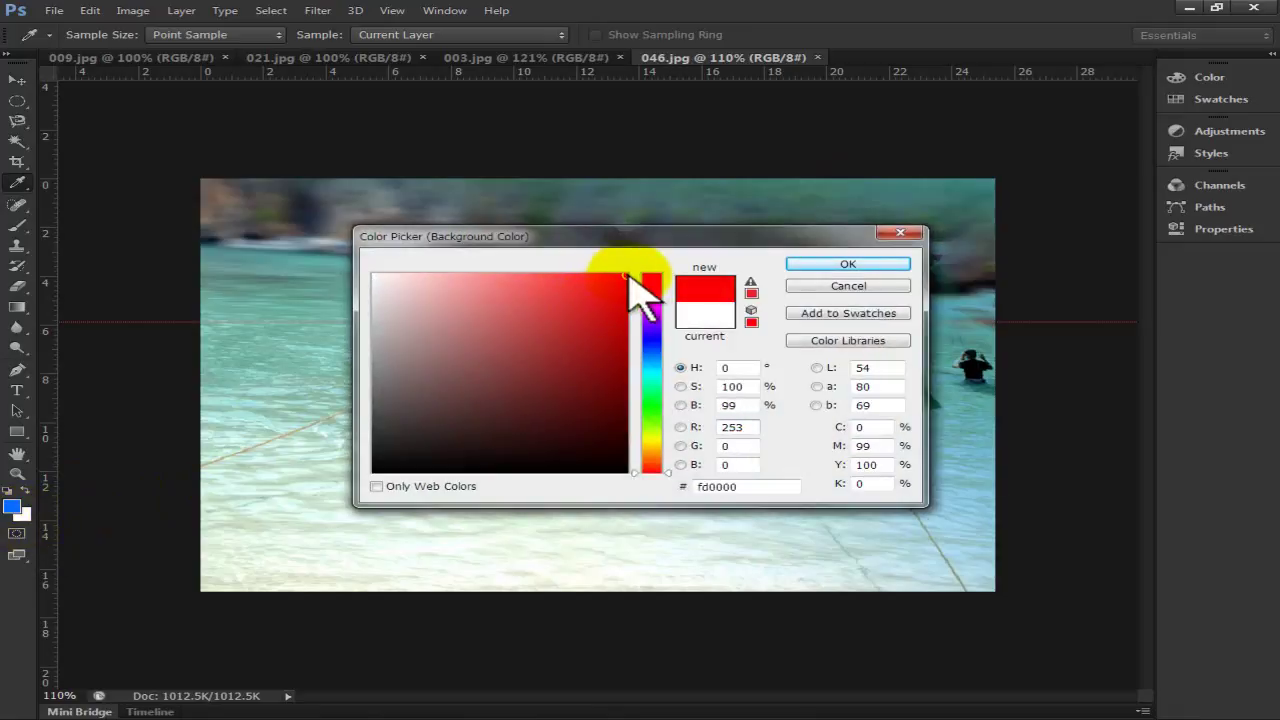
pyautogui.click(848, 264)
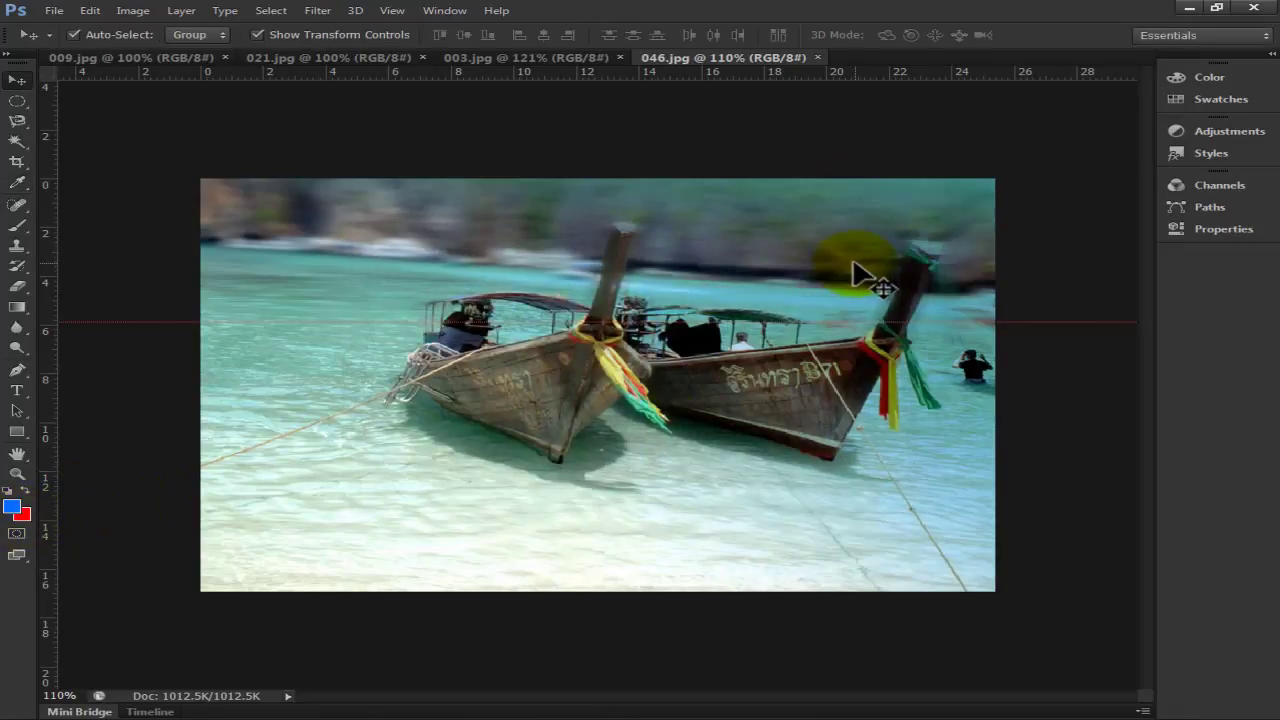
# Preview the Graphic Pen filter with the blue foreground and red background colors in the Filter Gallery, and close the gallery
pyautogui.click(317, 10)
pyautogui.click(395, 69)
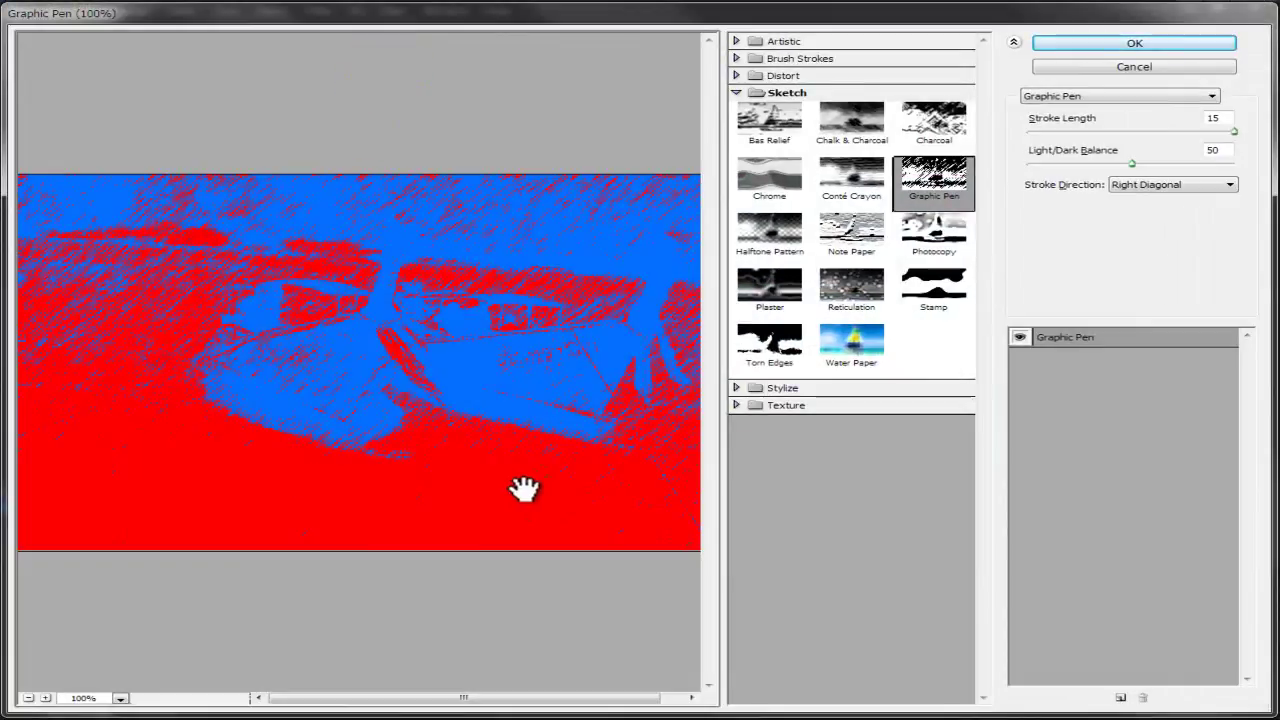
pyautogui.moveTo(355, 440)
pyautogui.mouseDown()
pyautogui.moveTo(477, 388)
pyautogui.moveTo(345, 430)
pyautogui.mouseUp()
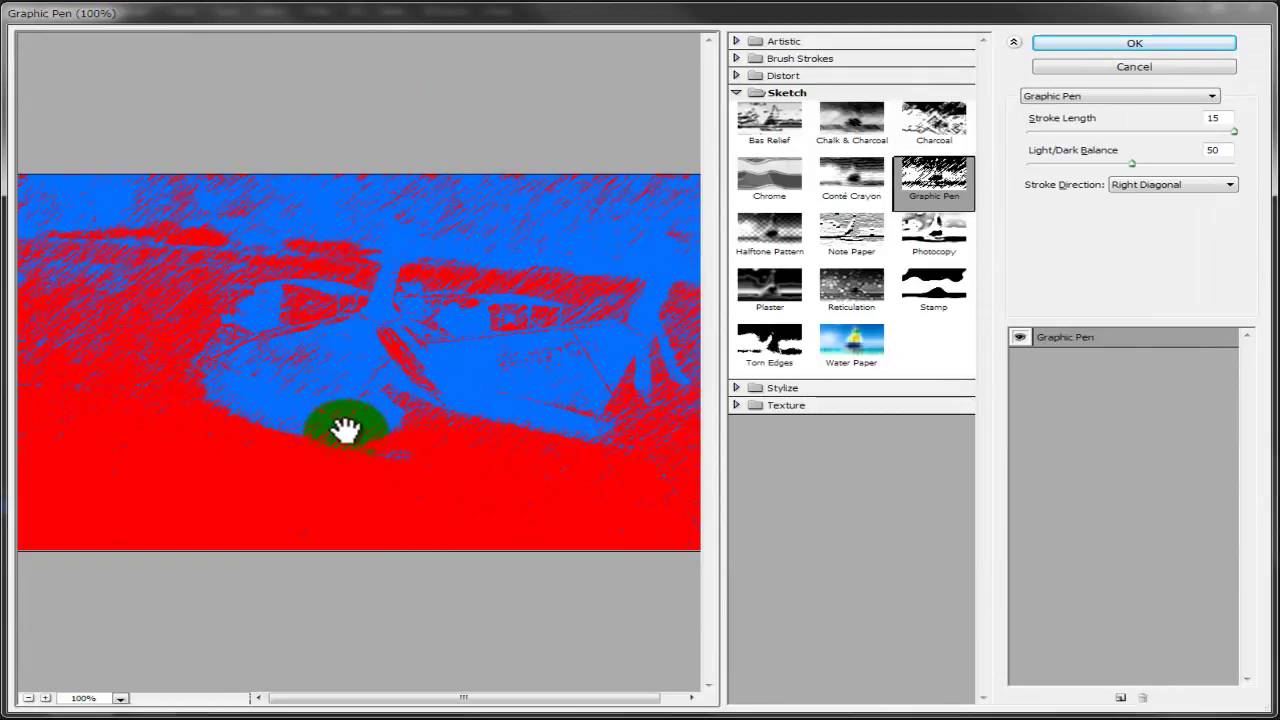
pyautogui.click(1058, 46)
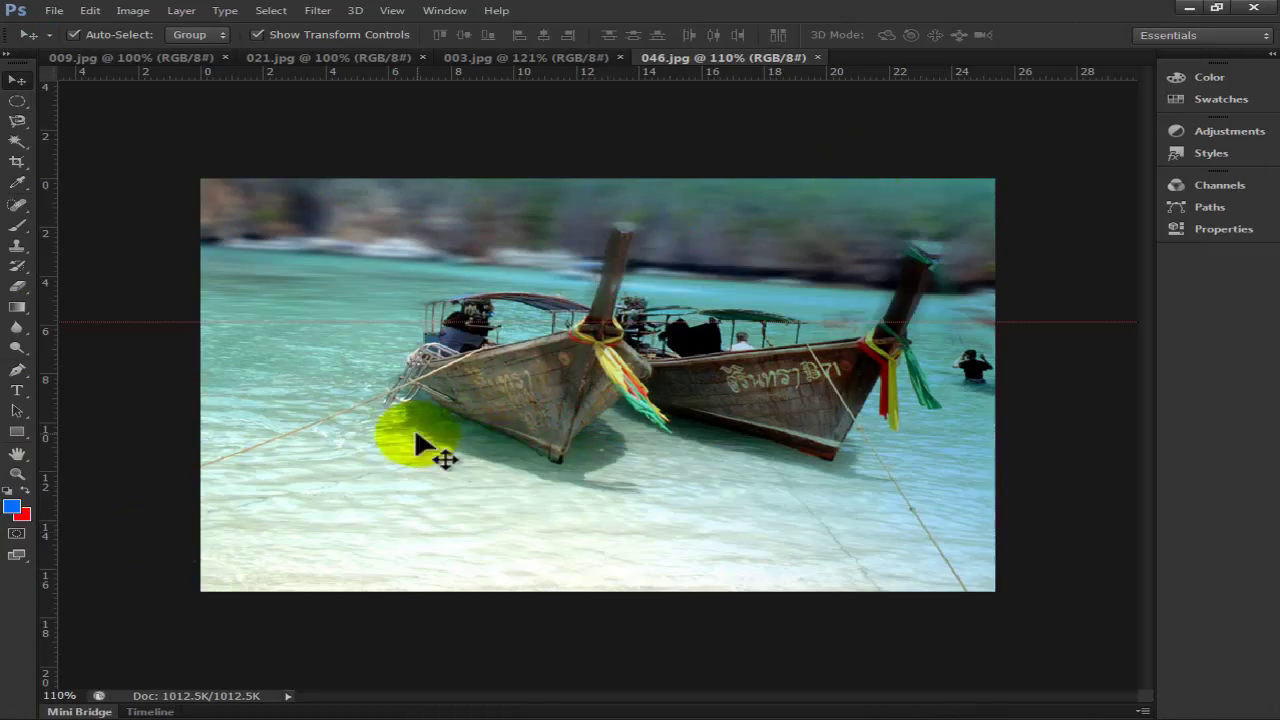
# Set the background color to pure blue (#0600fd) and return to the Move tool
pyautogui.click(21, 514)
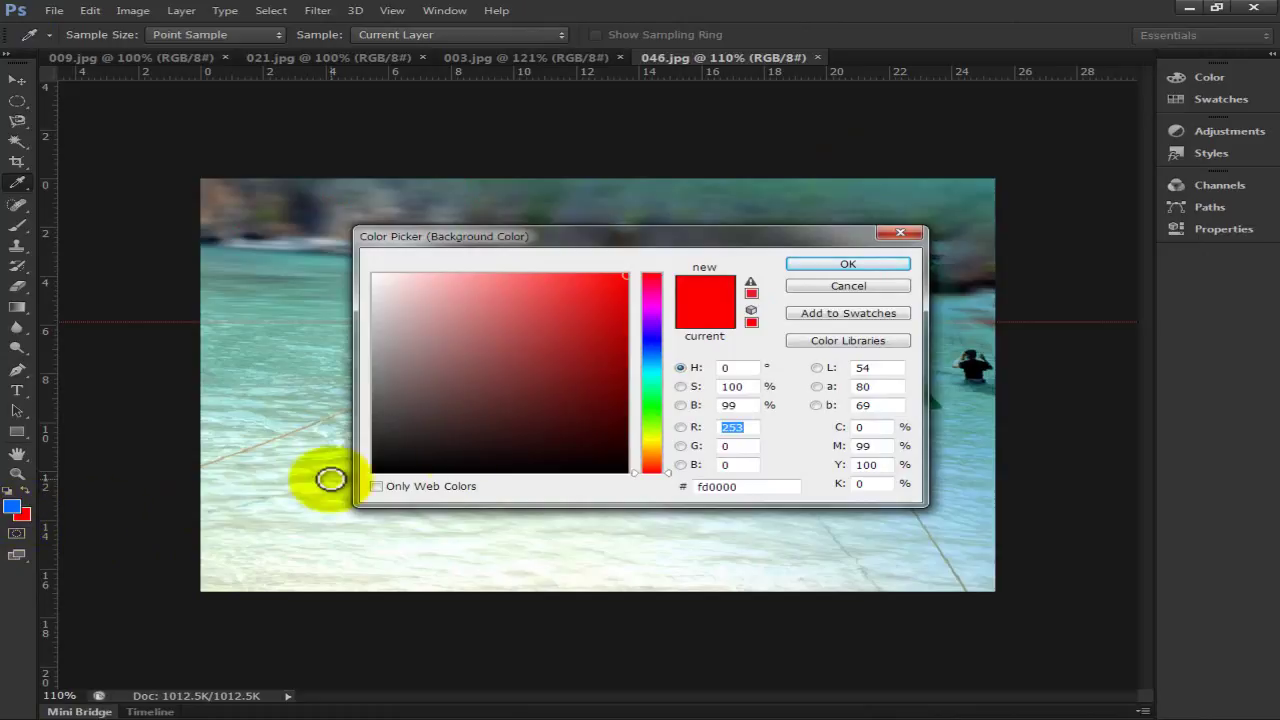
pyautogui.click(652, 339)
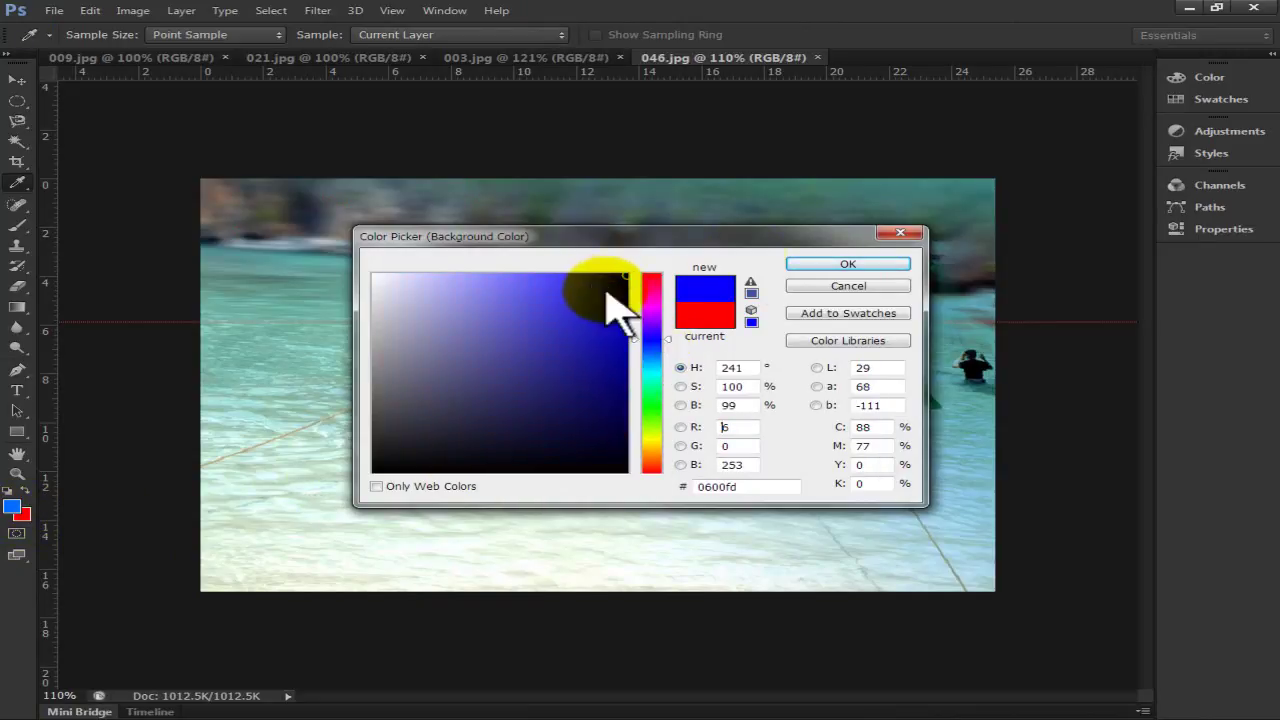
pyautogui.click(846, 264)
pyautogui.press('v')
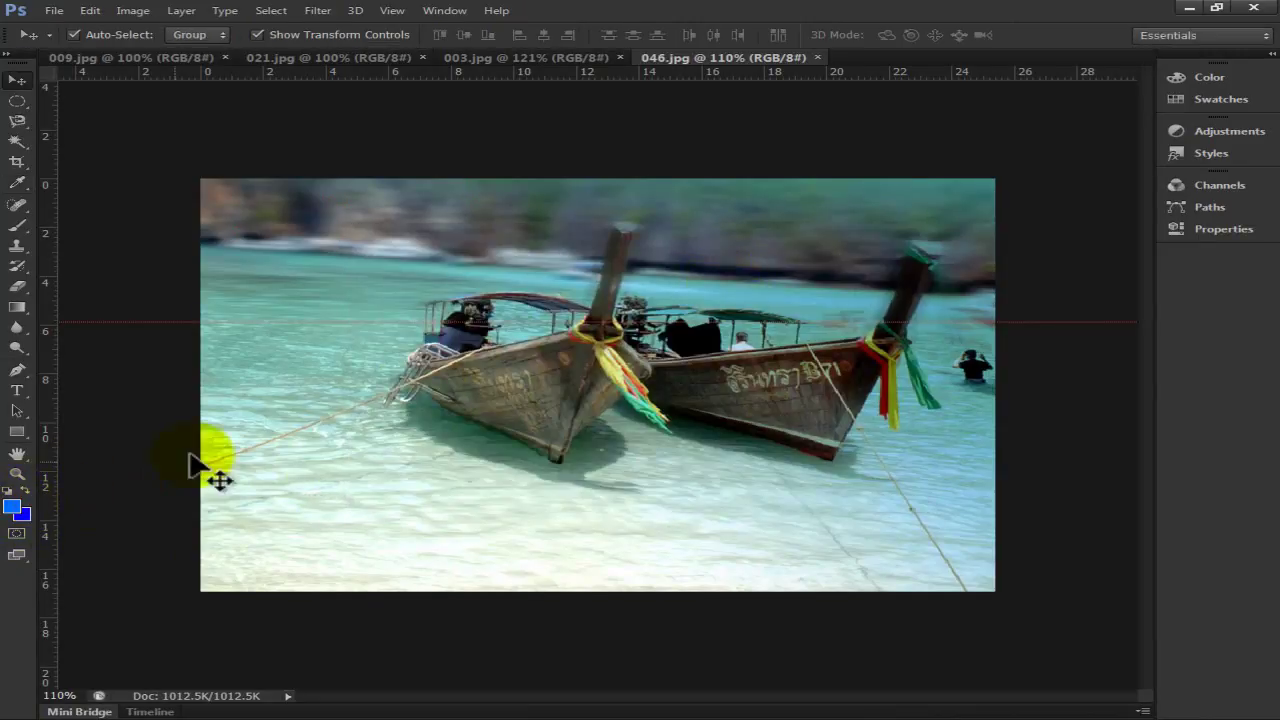
# Open the Filter Gallery on the boat photo and set Graphic Pen's stroke length to 7 and light/dark balance to 17
pyautogui.click(318, 12)
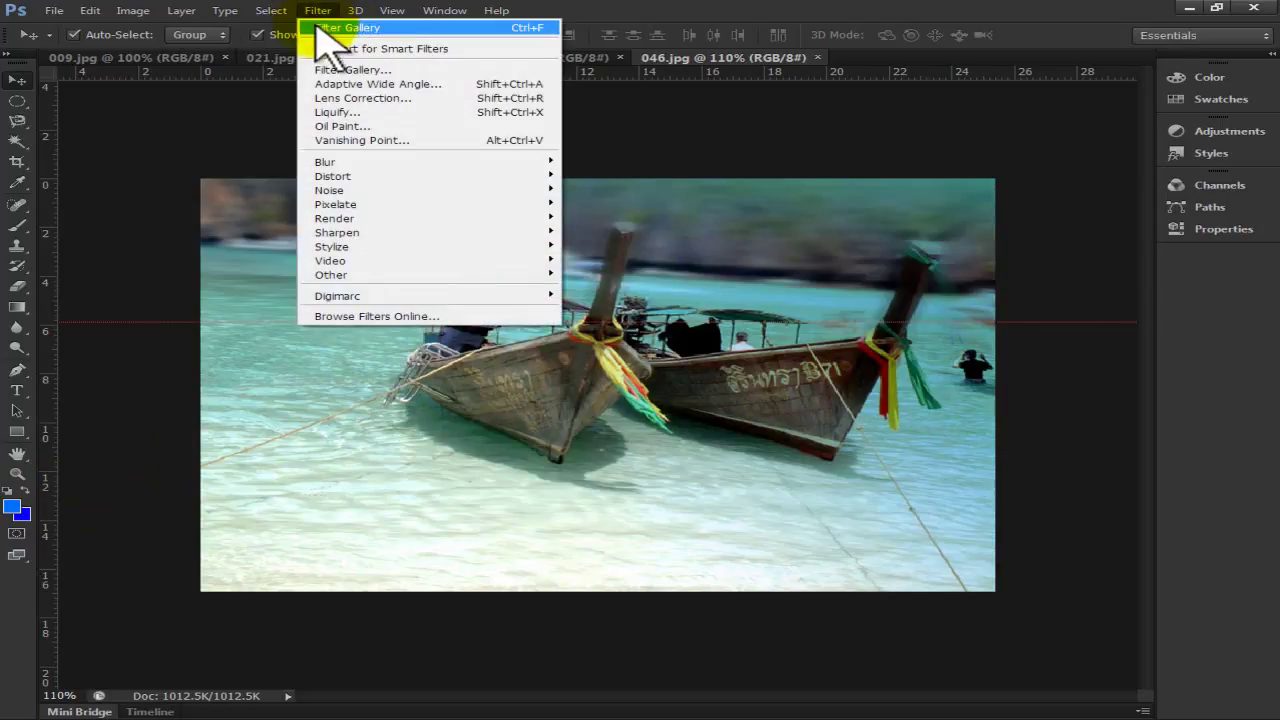
pyautogui.click(342, 70)
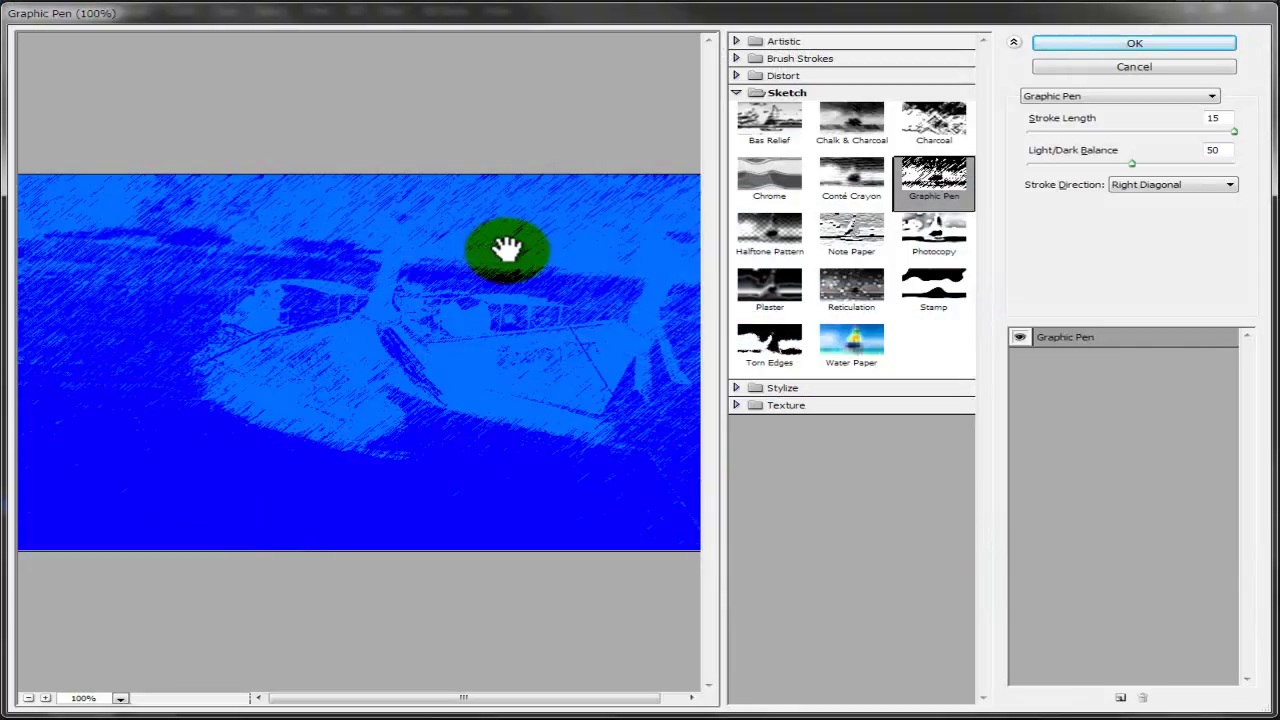
pyautogui.moveTo(1234, 131)
pyautogui.mouseDown()
pyautogui.moveTo(1117, 133)
pyautogui.moveTo(1114, 163)
pyautogui.moveTo(1063, 166)
pyautogui.moveTo(1157, 166)
pyautogui.moveTo(1048, 165)
pyautogui.mouseUp()
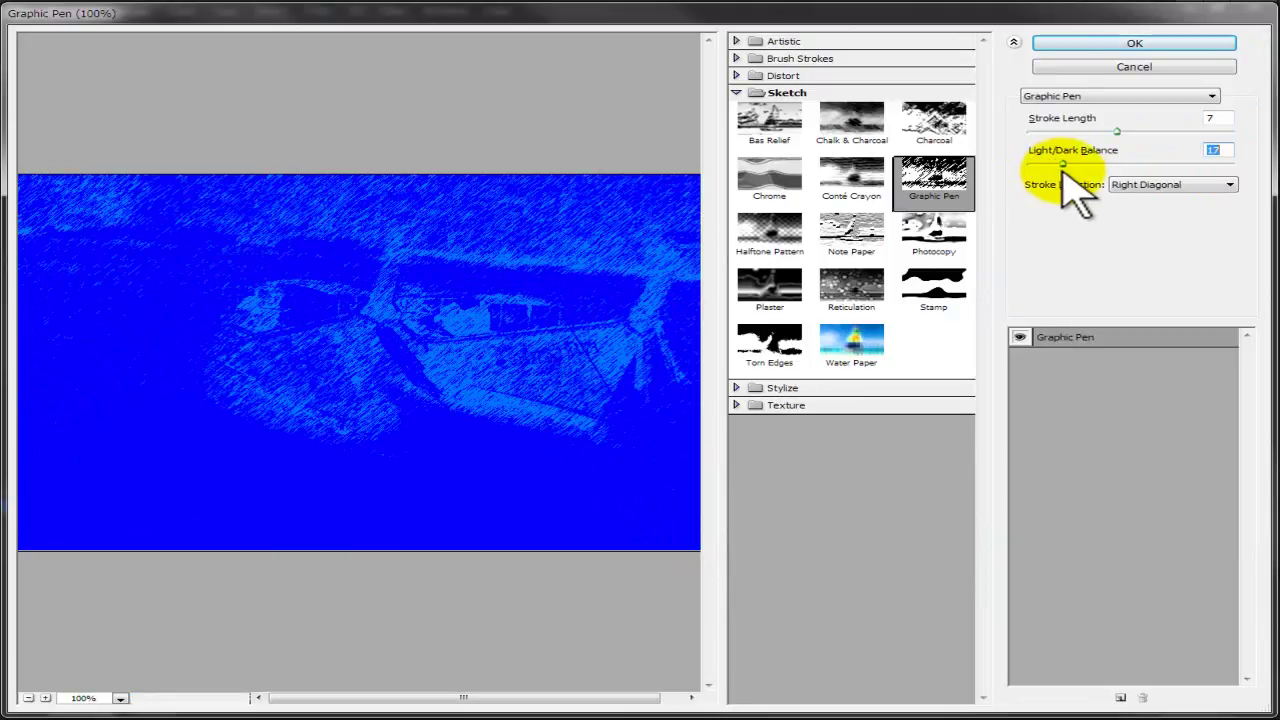
# Switch the gallery effect to Halftone Pattern and set its size to 3
pyautogui.click(1072, 96)
pyautogui.press('Down')
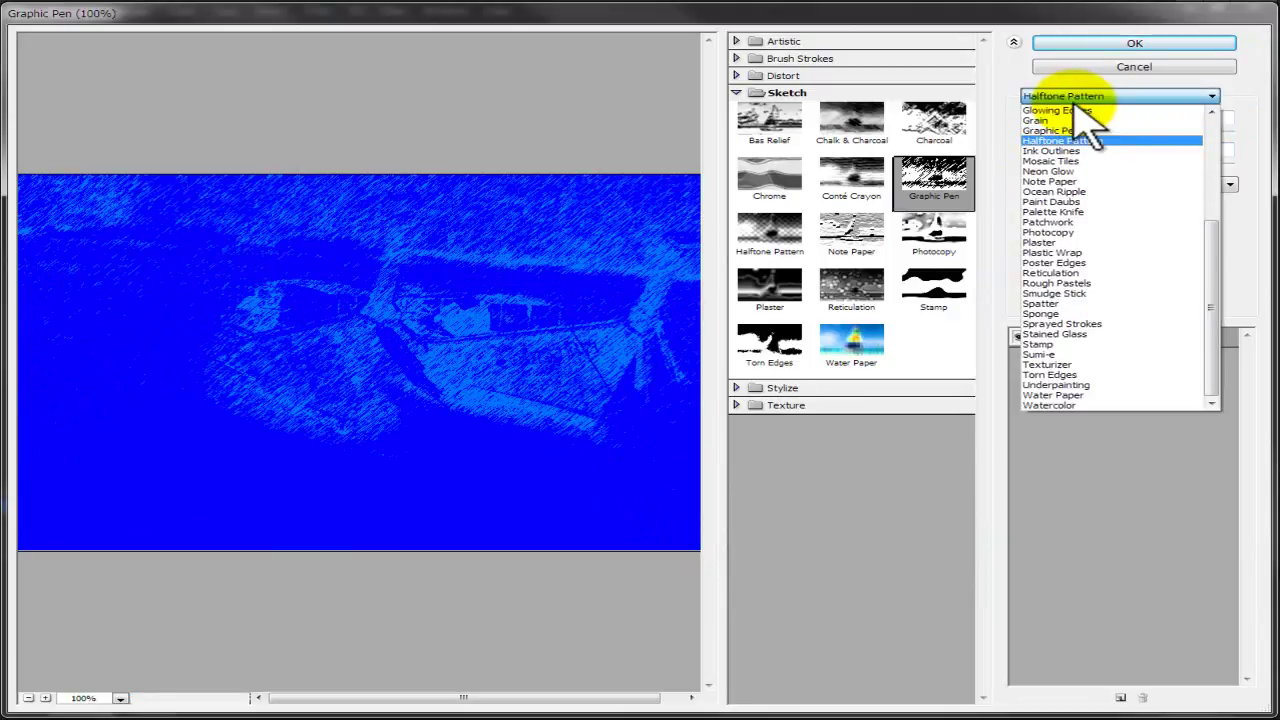
pyautogui.press('Return')
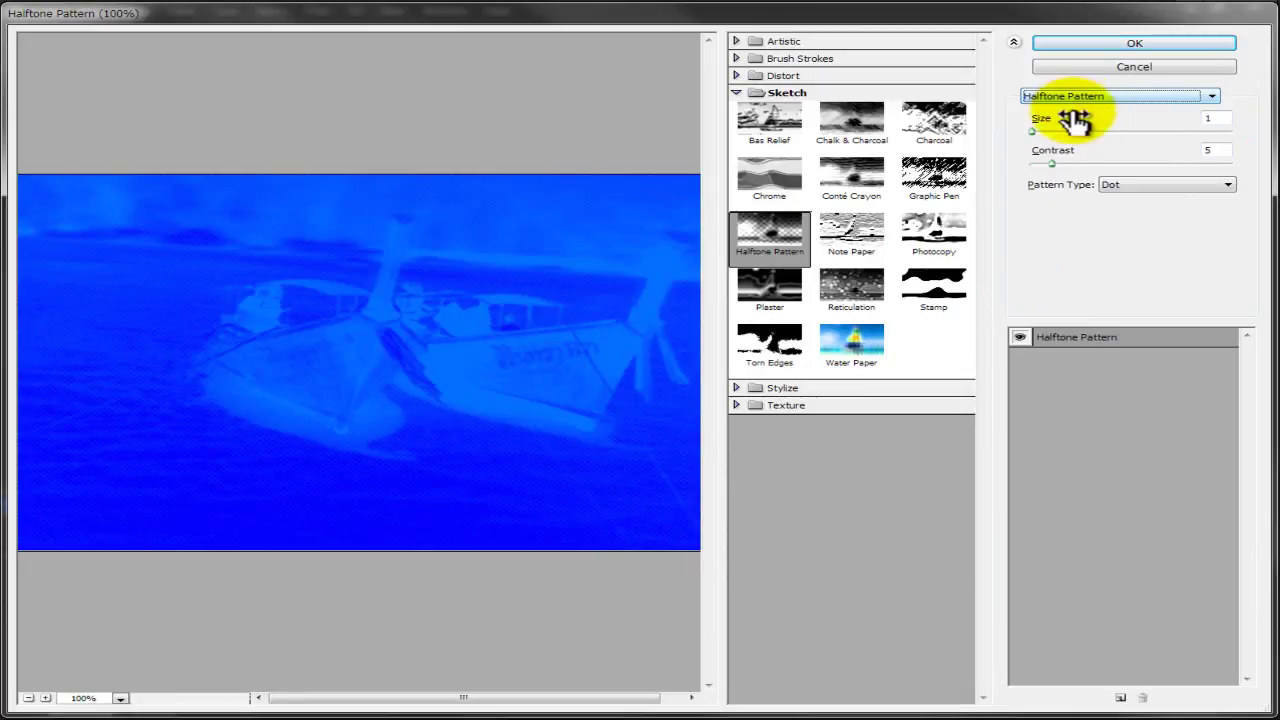
pyautogui.click(1038, 133)
pyautogui.write('3')
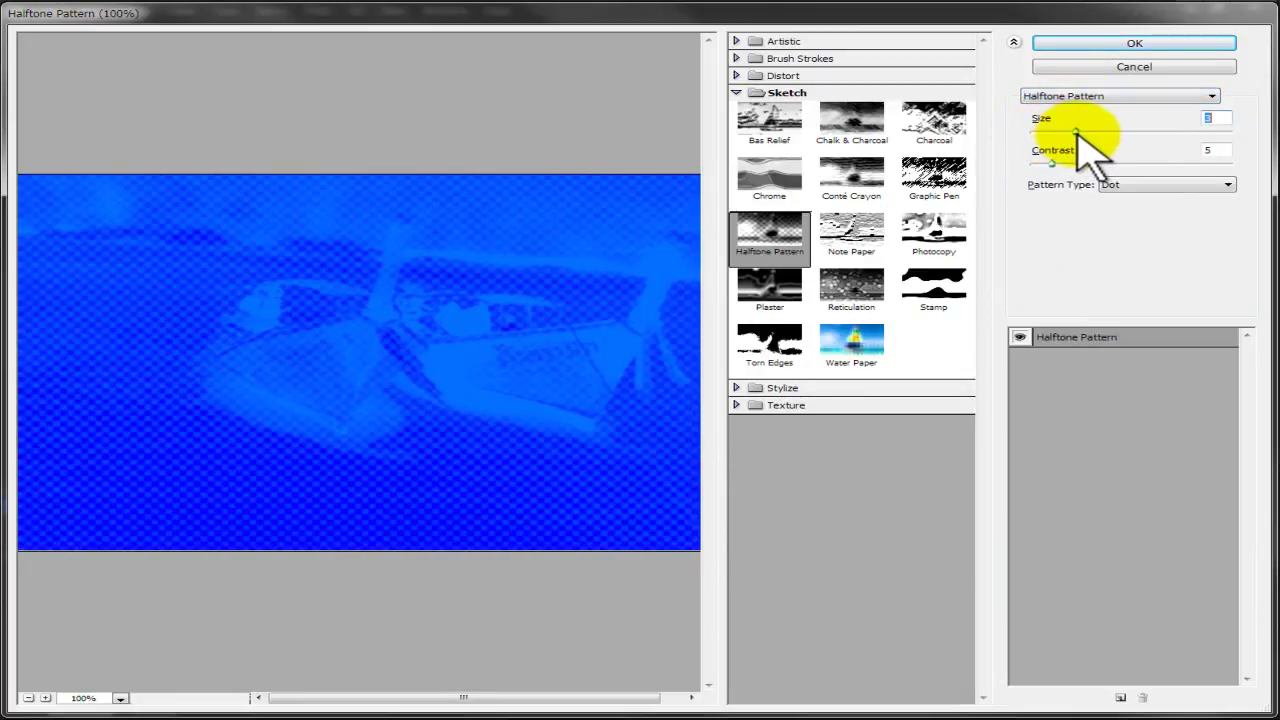
# Set the Halftone Pattern's contrast to 3 and size to 1, and apply the filter to the boat photo
pyautogui.press('Tab')
pyautogui.moveTo(1067, 163); pyautogui.dragTo(1044, 164)
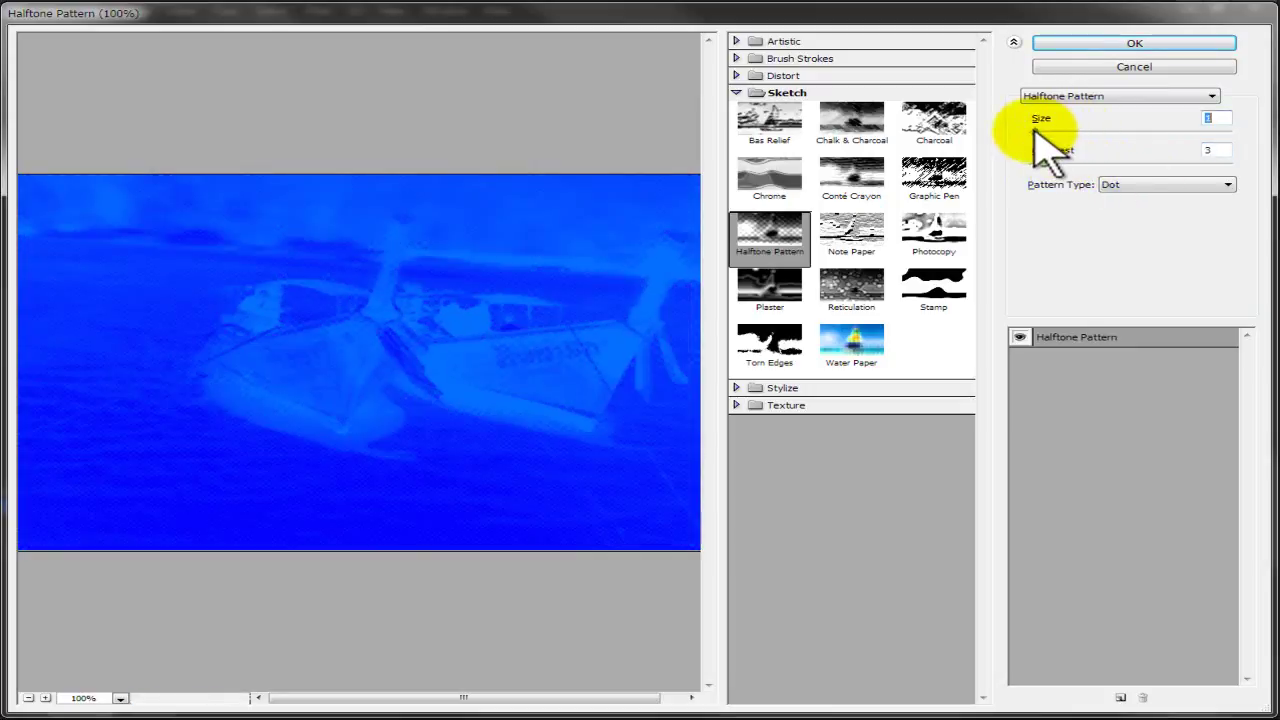
pyautogui.click(1095, 45)
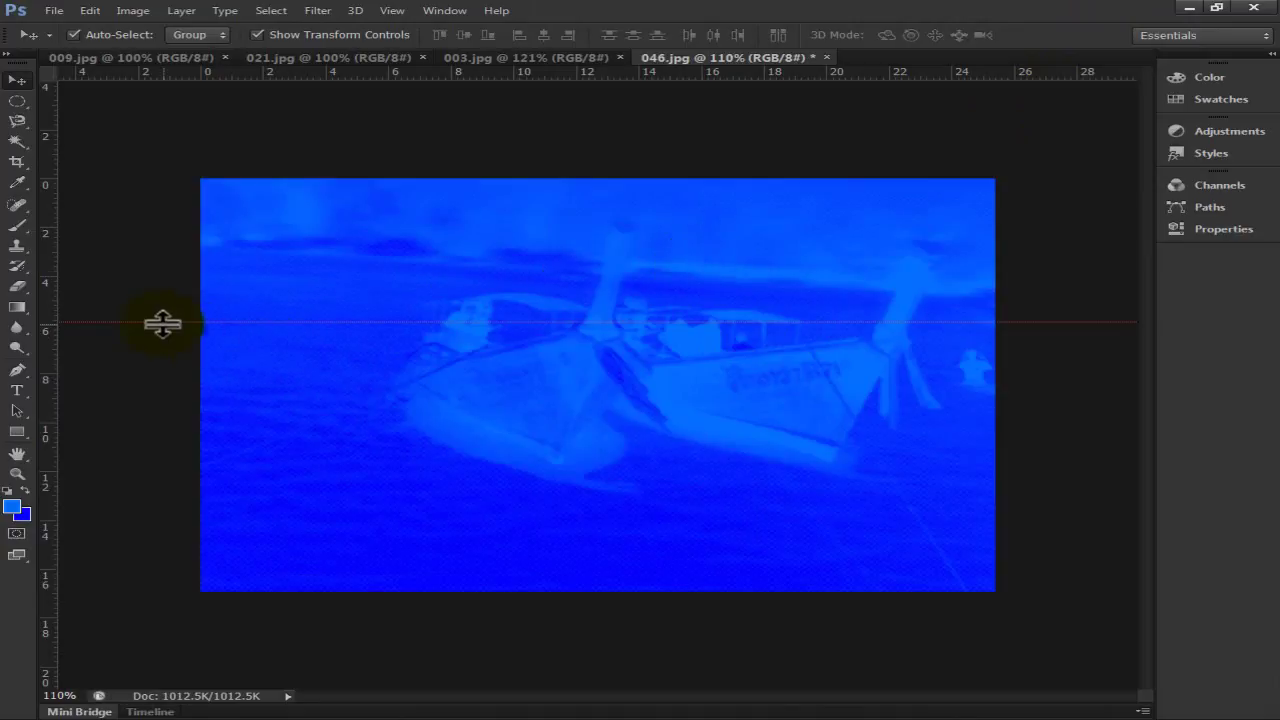
# Remove the horizontal guide crossing the boat photo
pyautogui.moveTo(163, 323); pyautogui.dragTo(206, 80)
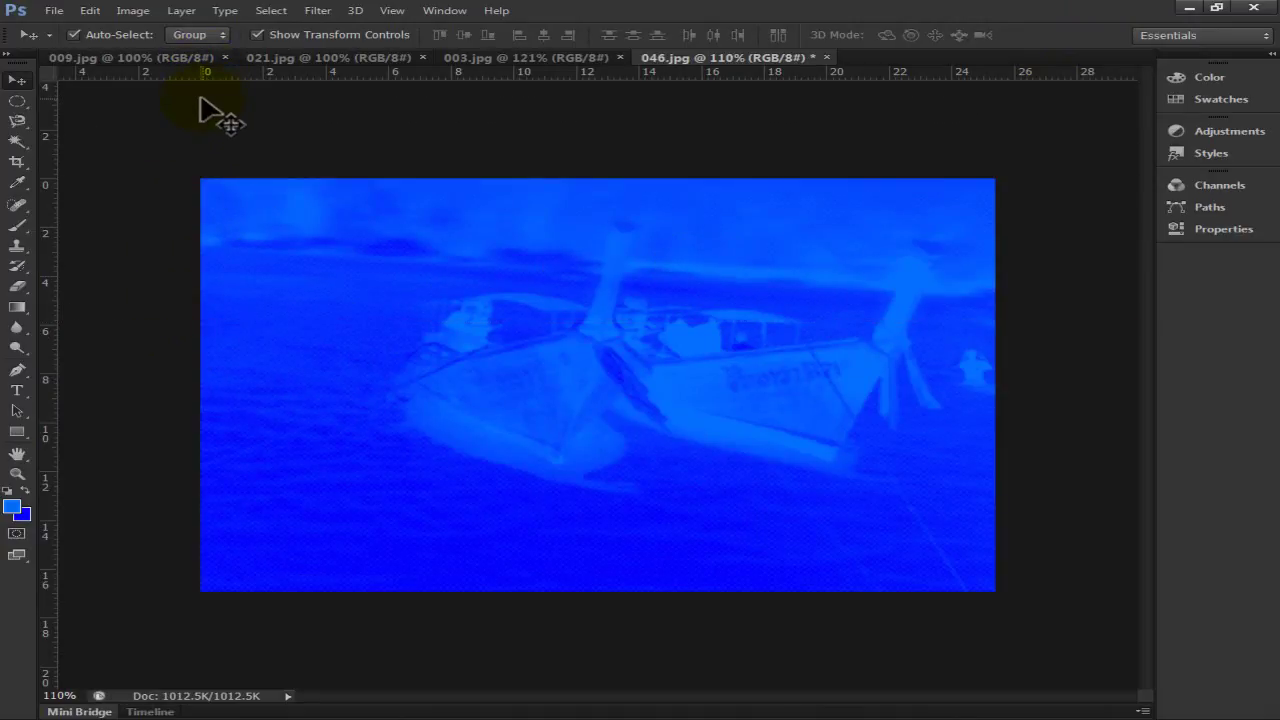